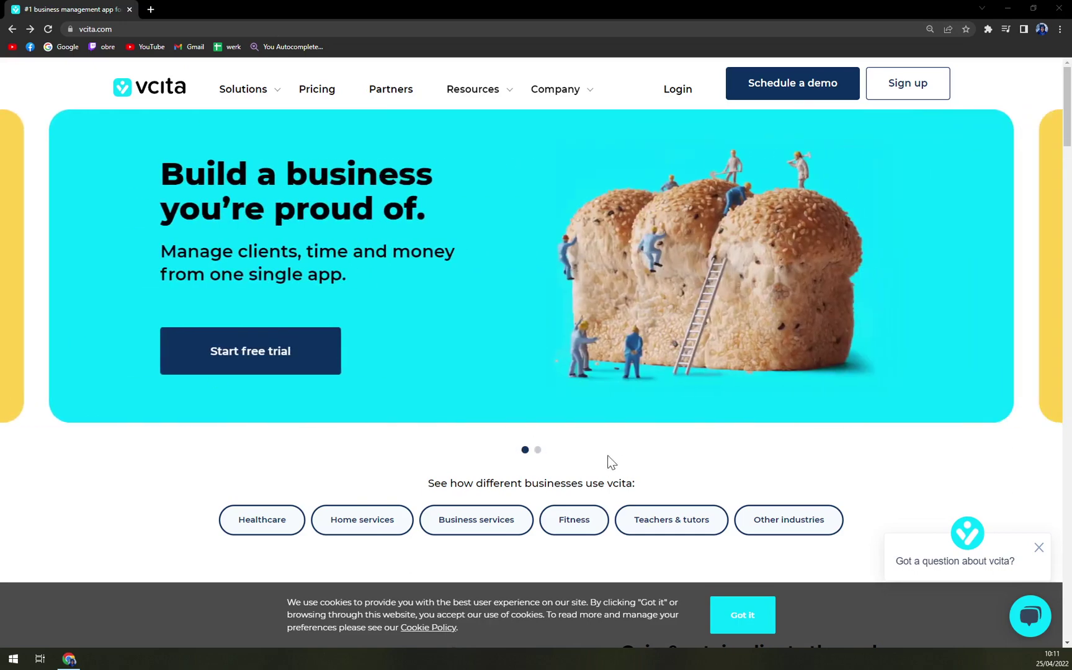
scroll(644, 452, "down", 2)
scroll(687, 428, "down", 1)
scroll(687, 428, "down", 1)
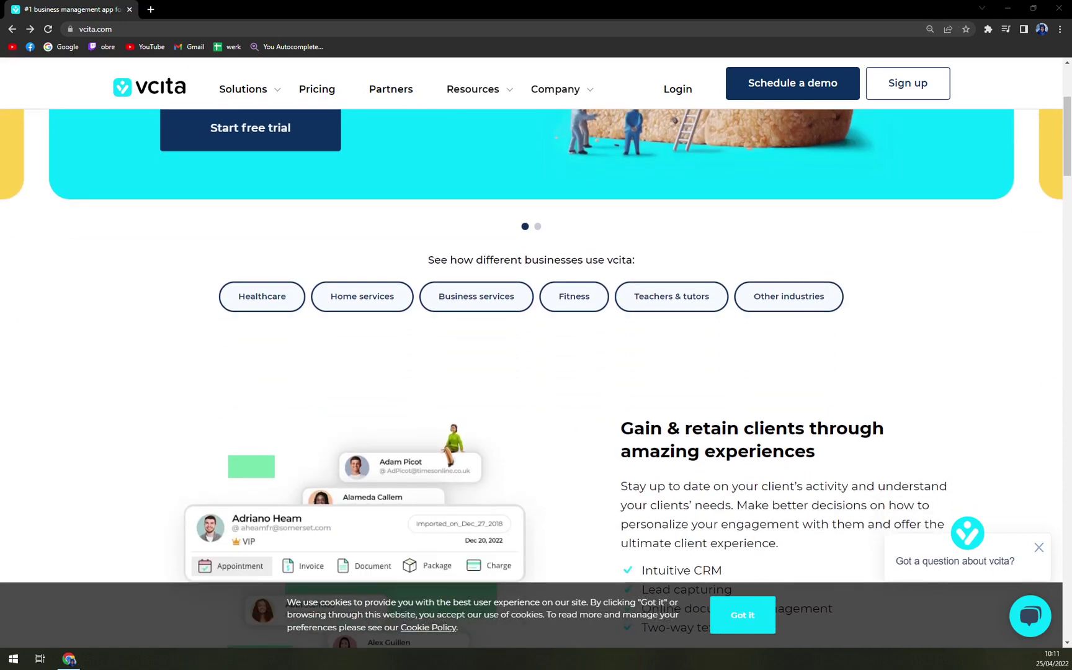
scroll(687, 428, "down", 1)
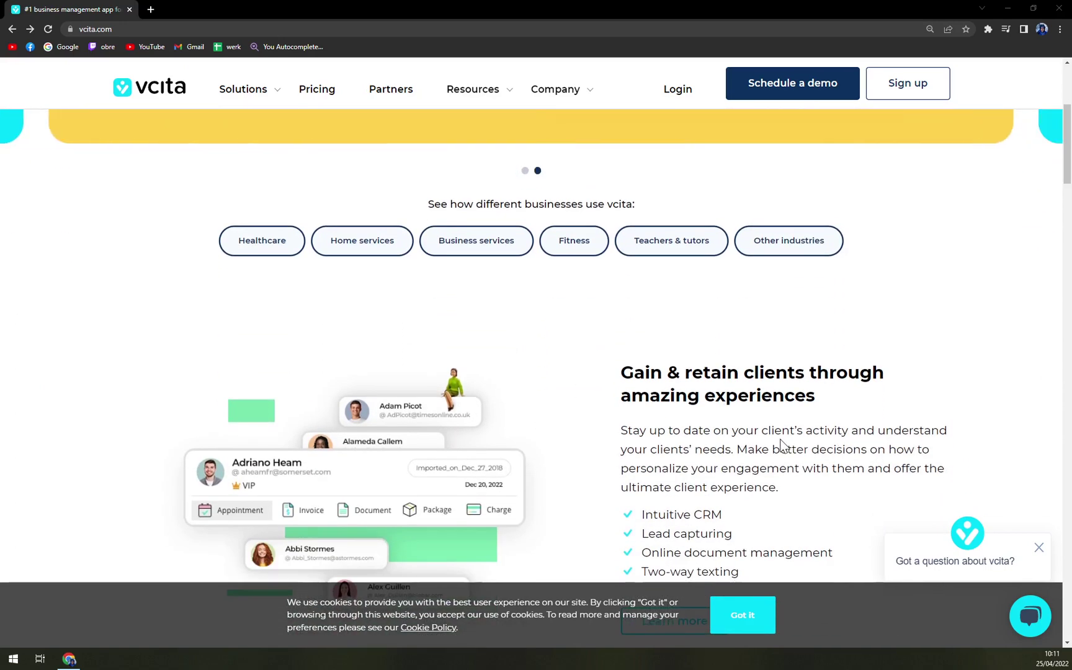
scroll(779, 438, "down", 4)
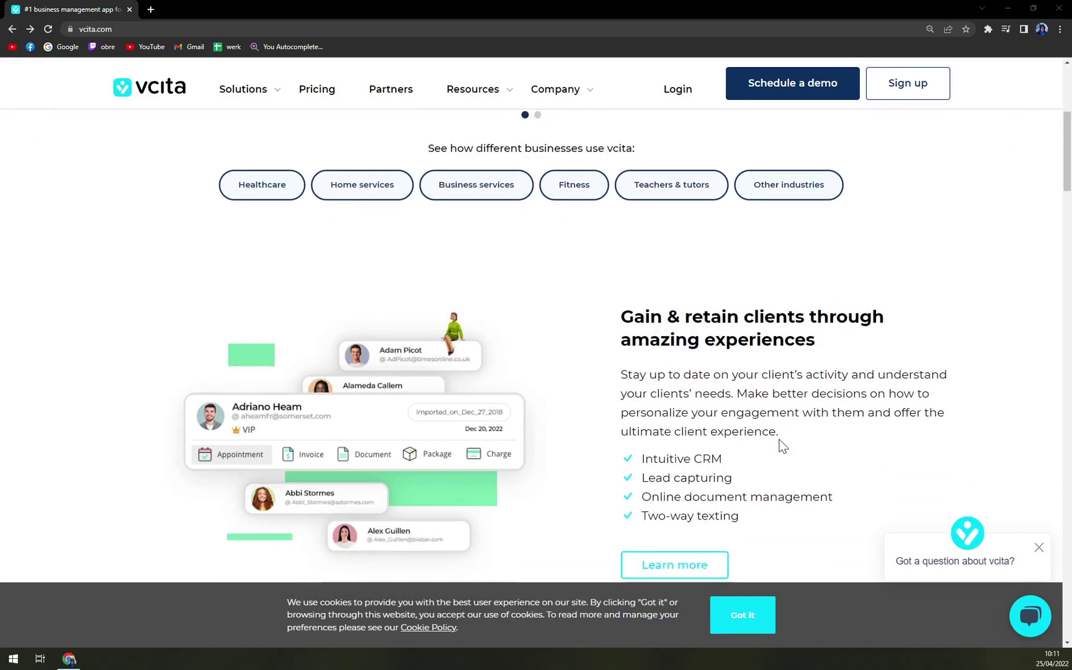
scroll(783, 445, "down", 1)
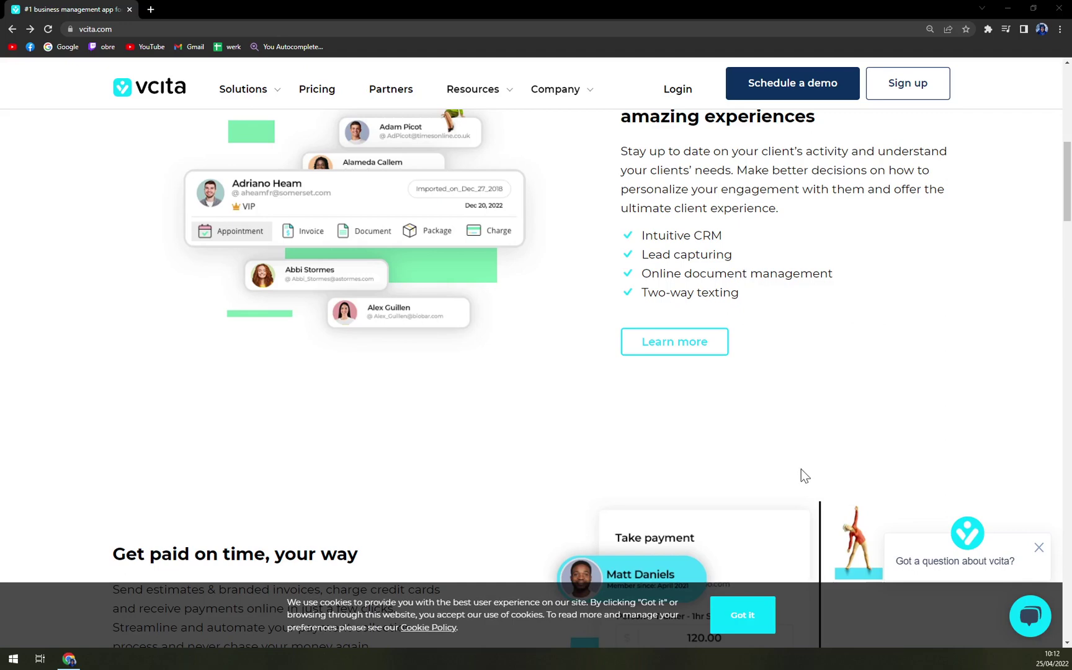
scroll(800, 469, "down", 3)
scroll(803, 469, "up", 7)
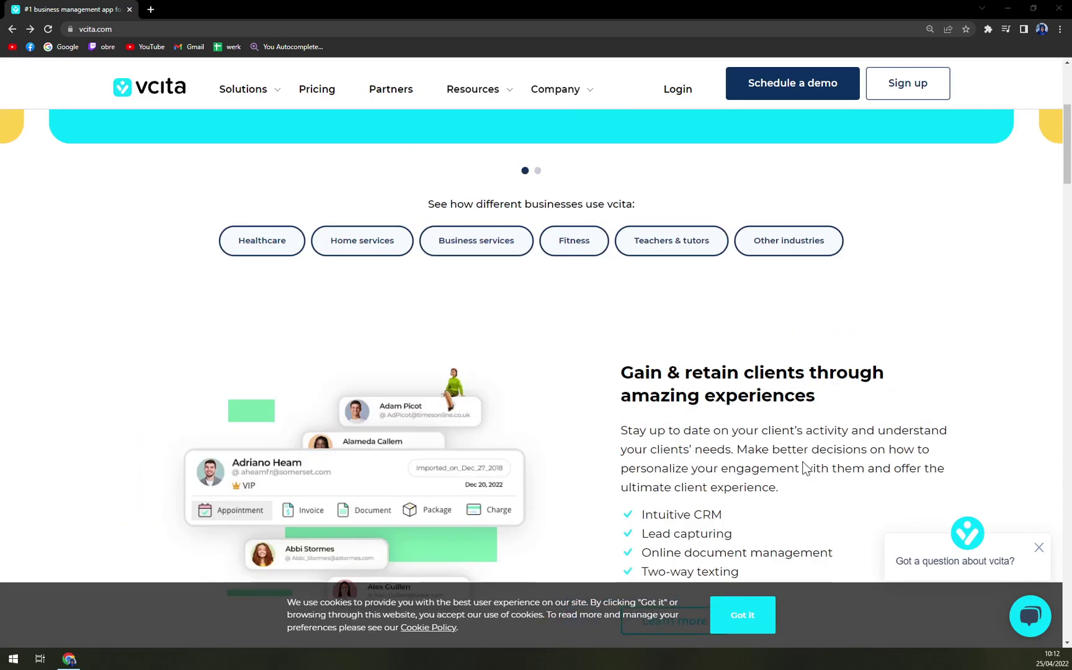
scroll(805, 468, "up", 5)
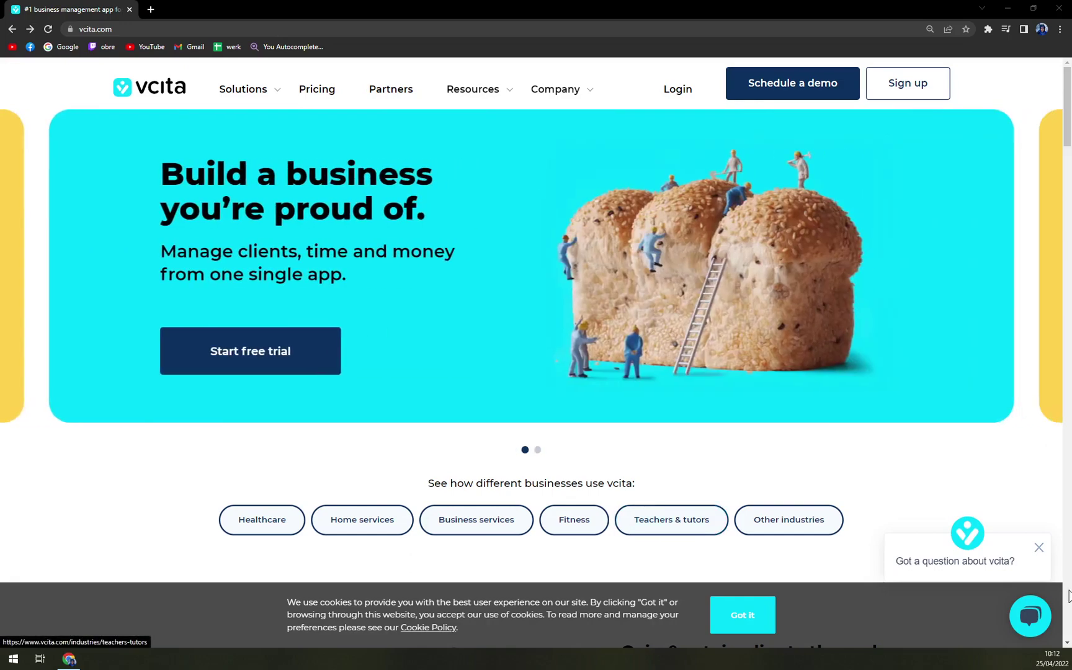
scroll(623, 521, "down", 9)
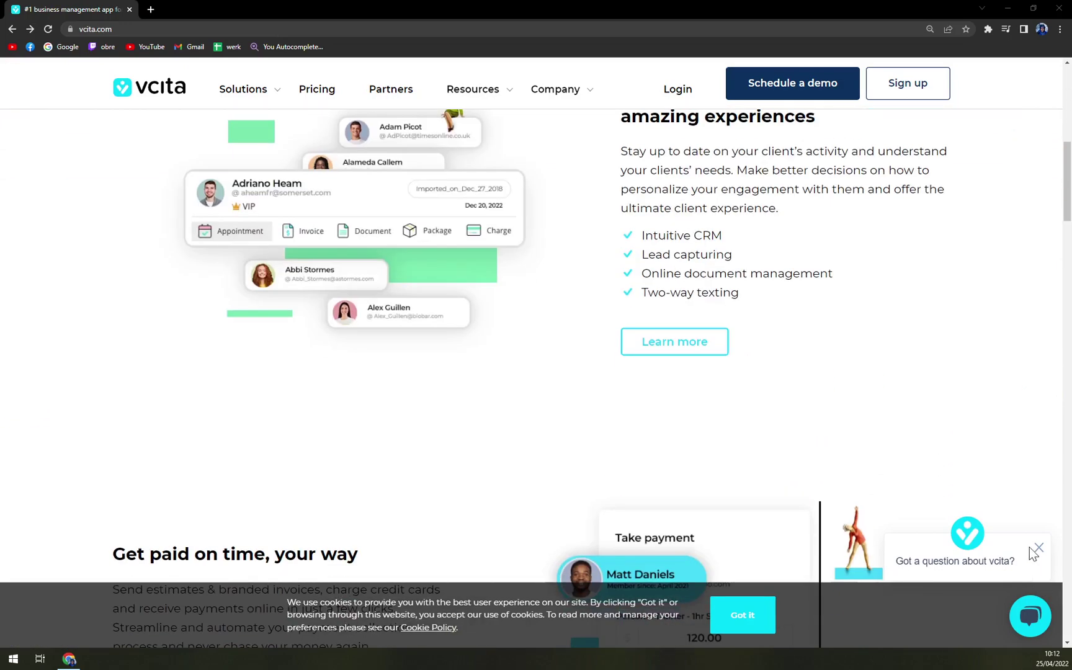
scroll(1033, 554, "down", 5)
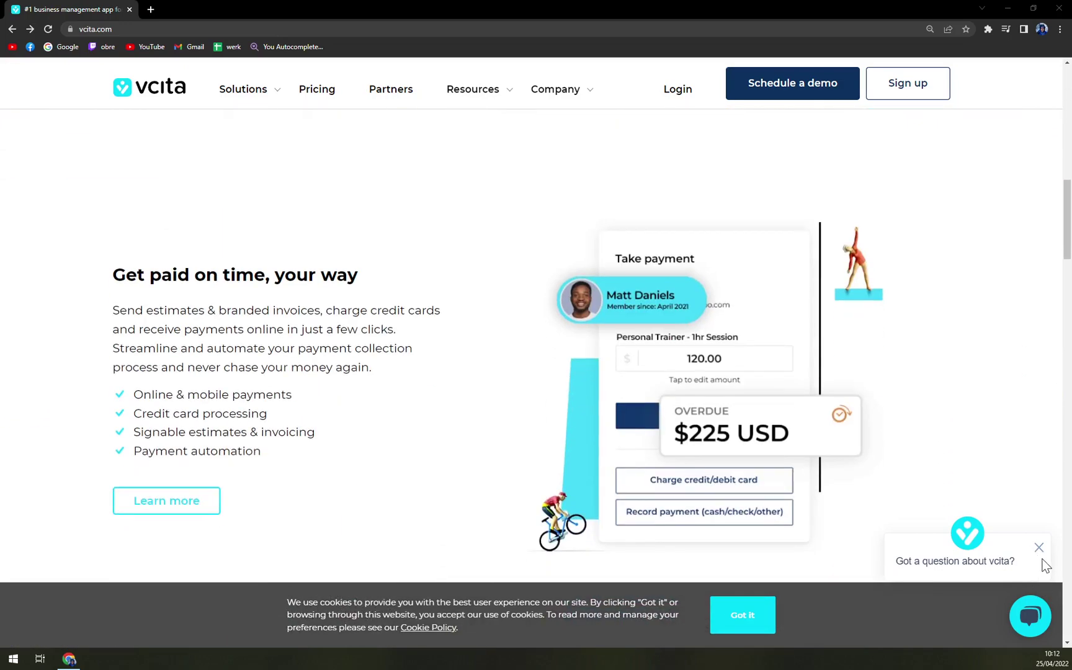
scroll(1040, 559, "down", 5)
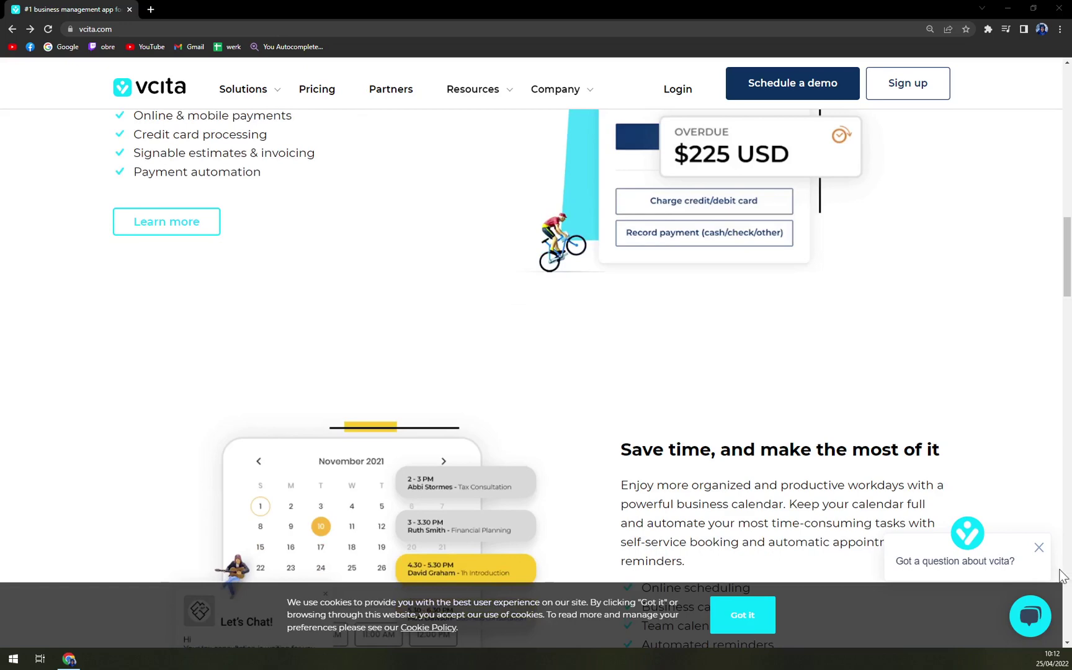
scroll(138, 602, "up", 10)
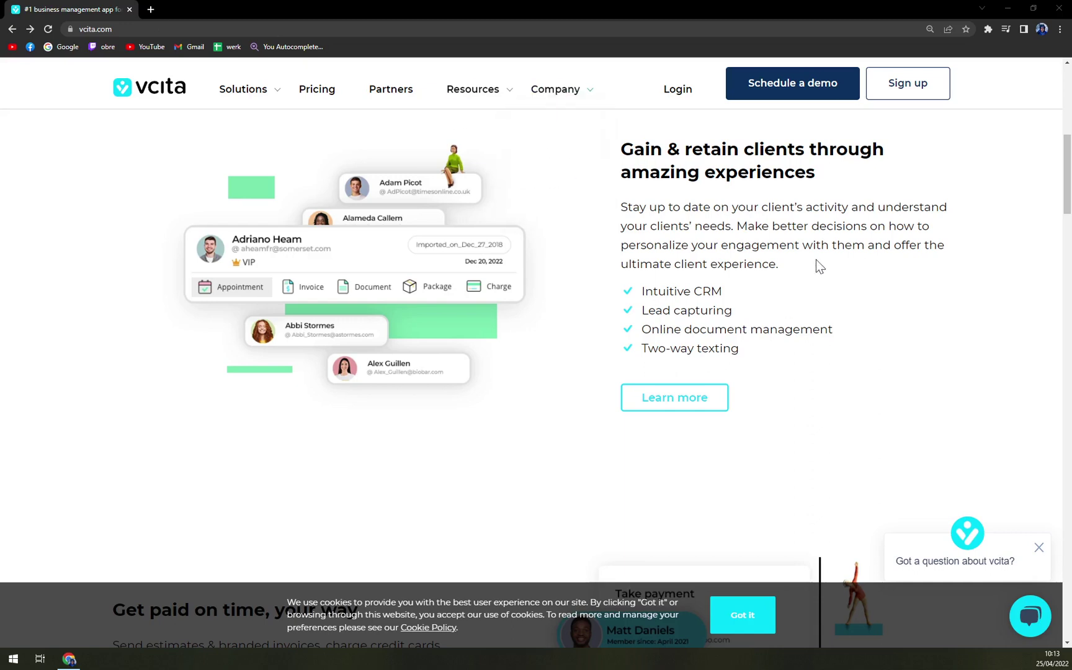
scroll(192, 208, "up", 7)
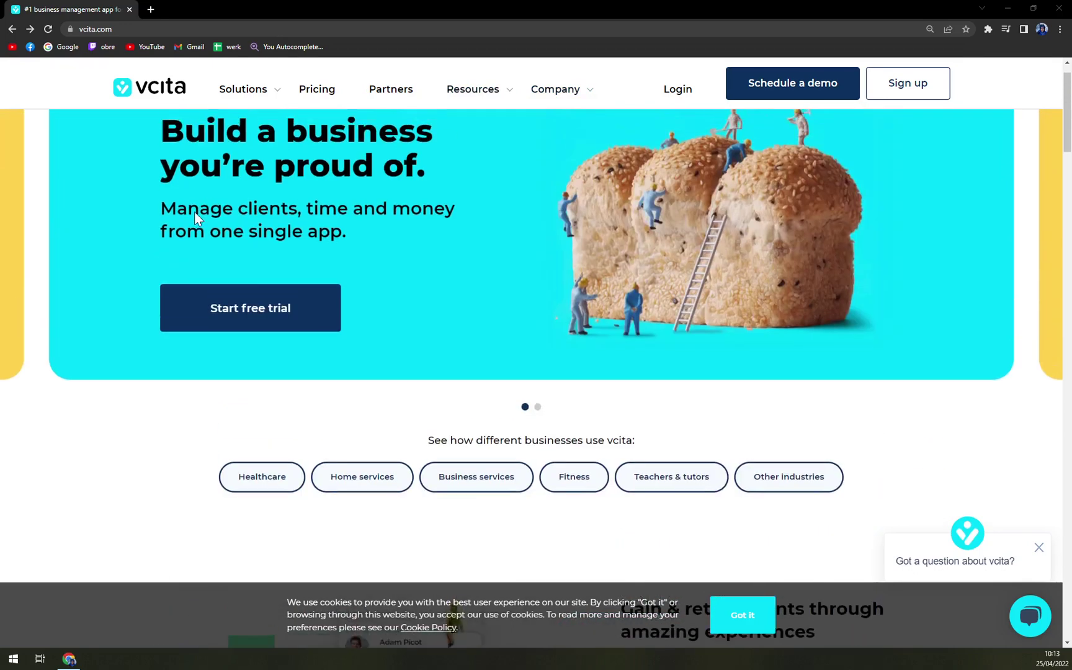
scroll(194, 212, "up", 1)
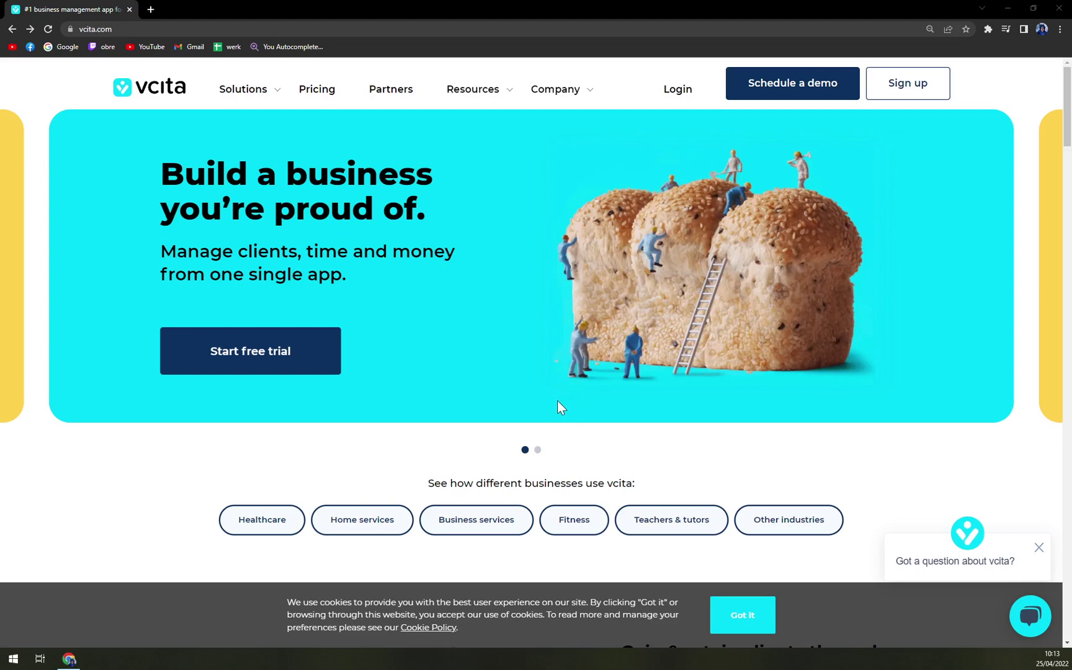
- Flip the banner carousel between its partner and business slides, then begin the free trial sign-up
left_click(538, 450)
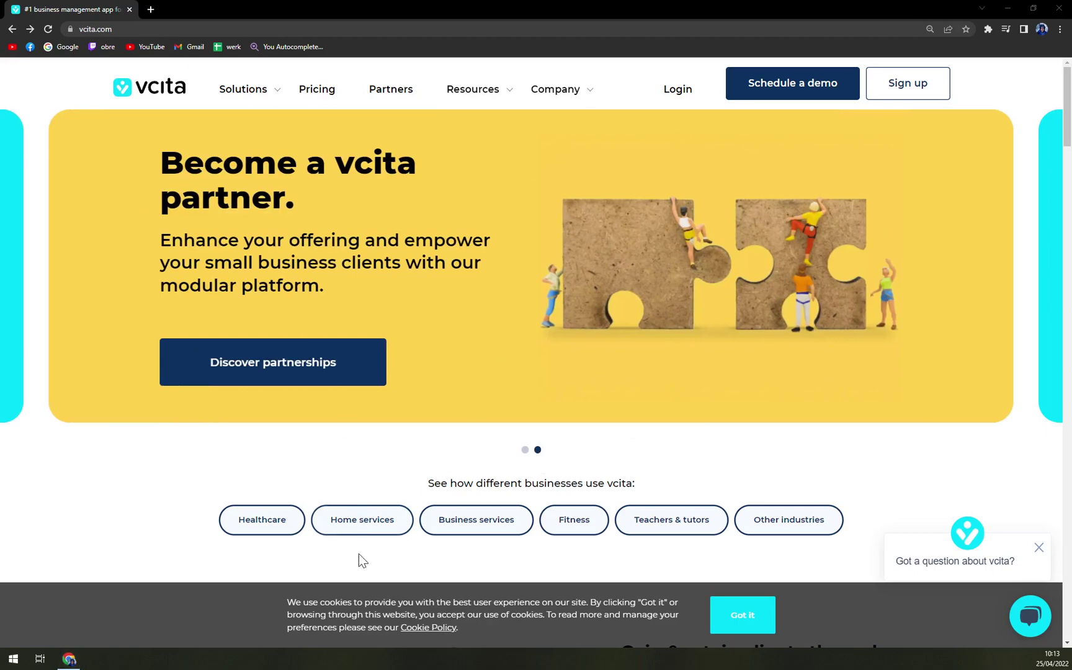
left_click(525, 450)
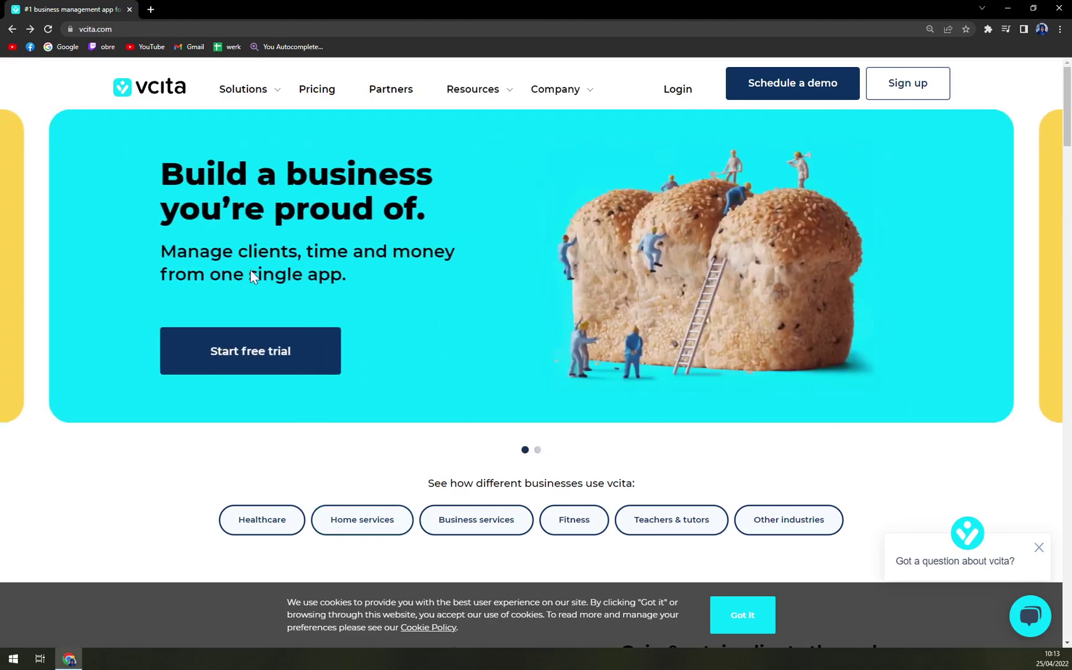
left_click(538, 450)
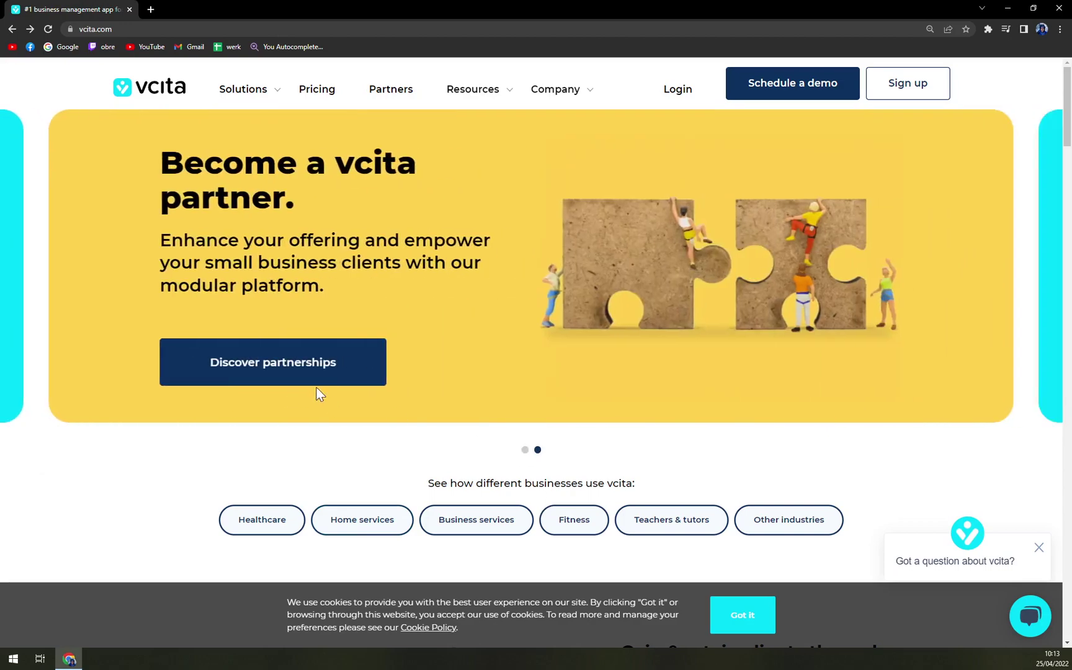
left_click(525, 452)
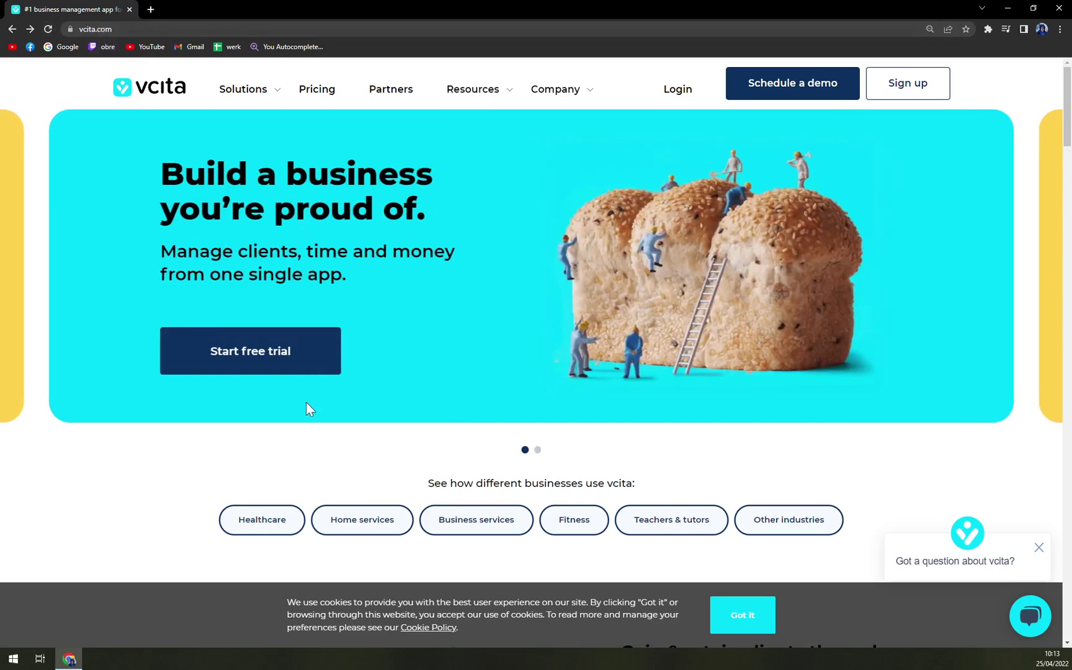
left_click(279, 369)
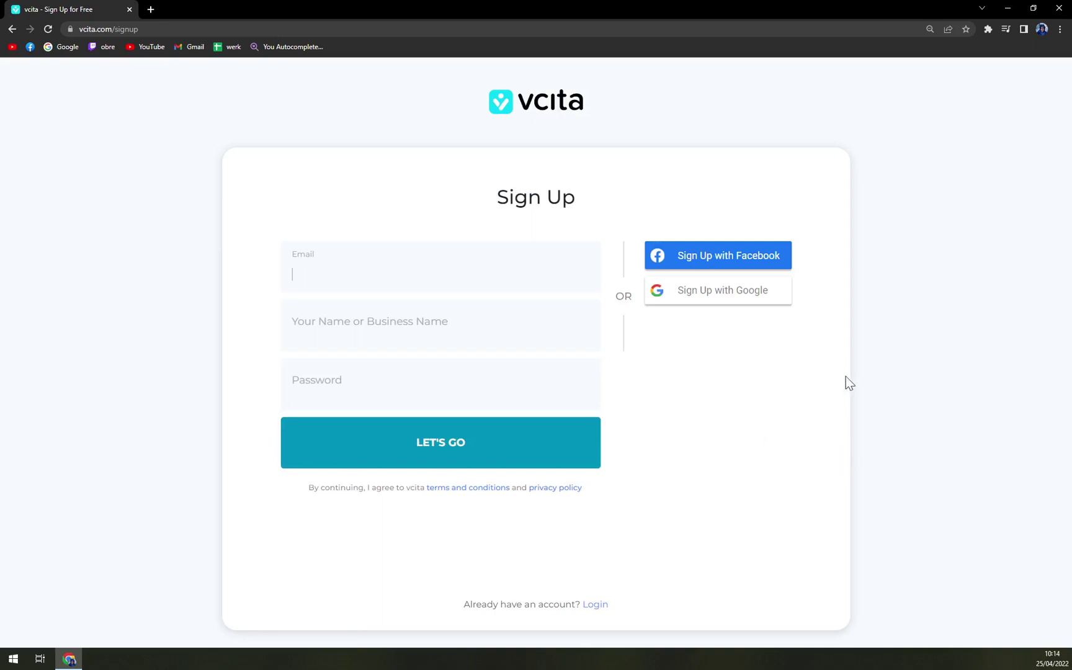
- Drop the e-mail sign-up form and create the vcita account with a Google account instead
left_click(725, 293)
key("Tab")
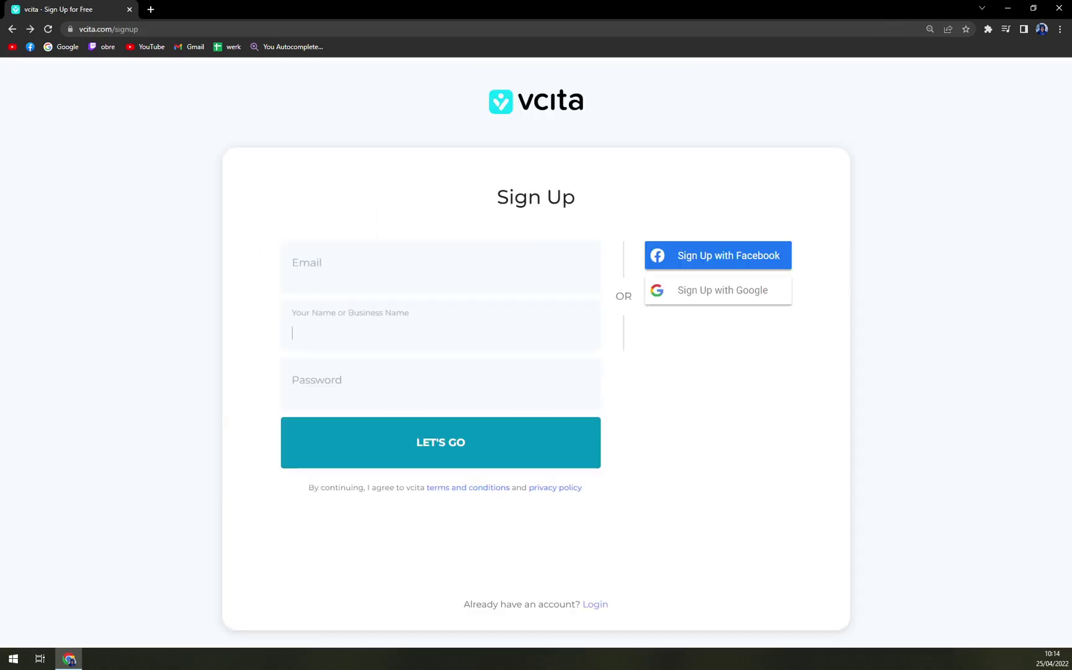
key("Tab")
left_click(817, 385)
left_click(682, 293)
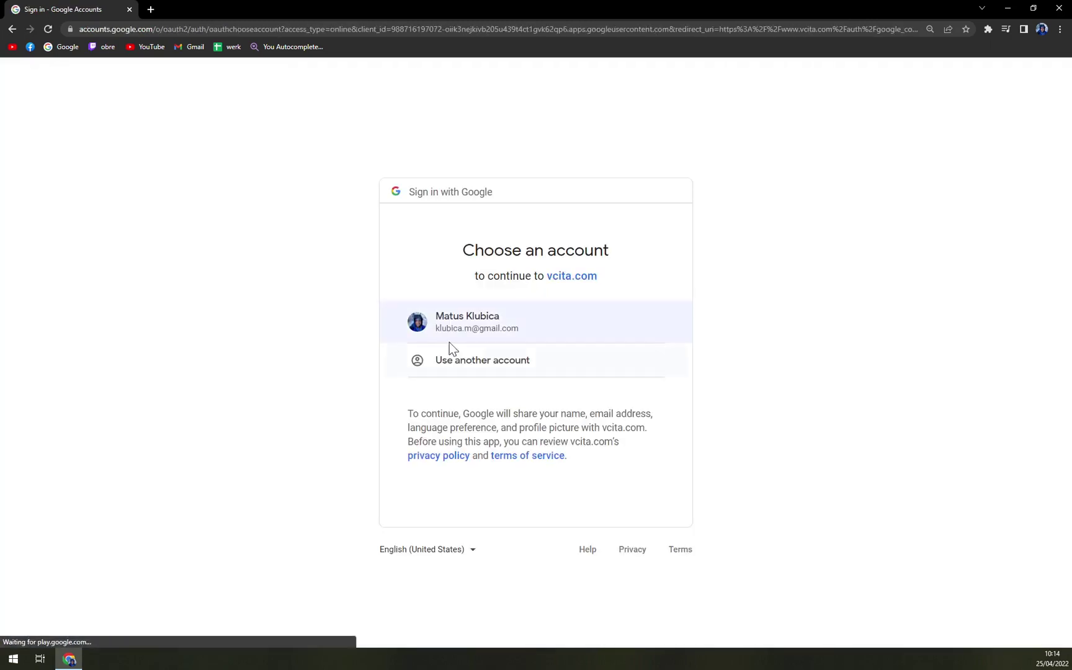
left_click(494, 338)
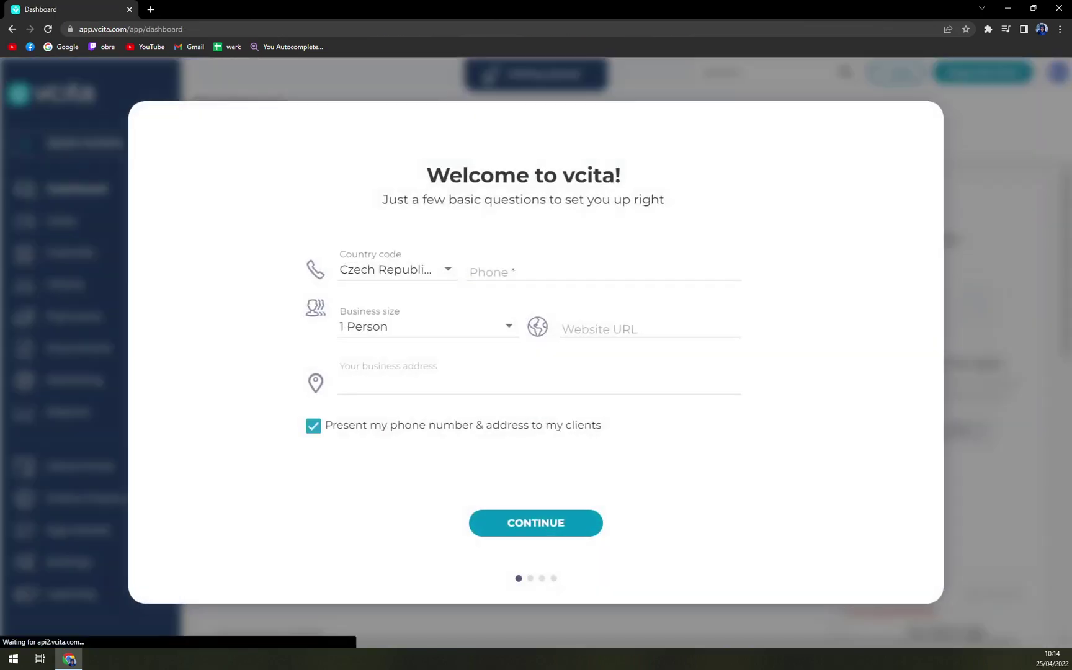
- Pick Slovakia (421) from the onboarding form's country code dropdown list
left_click(437, 270)
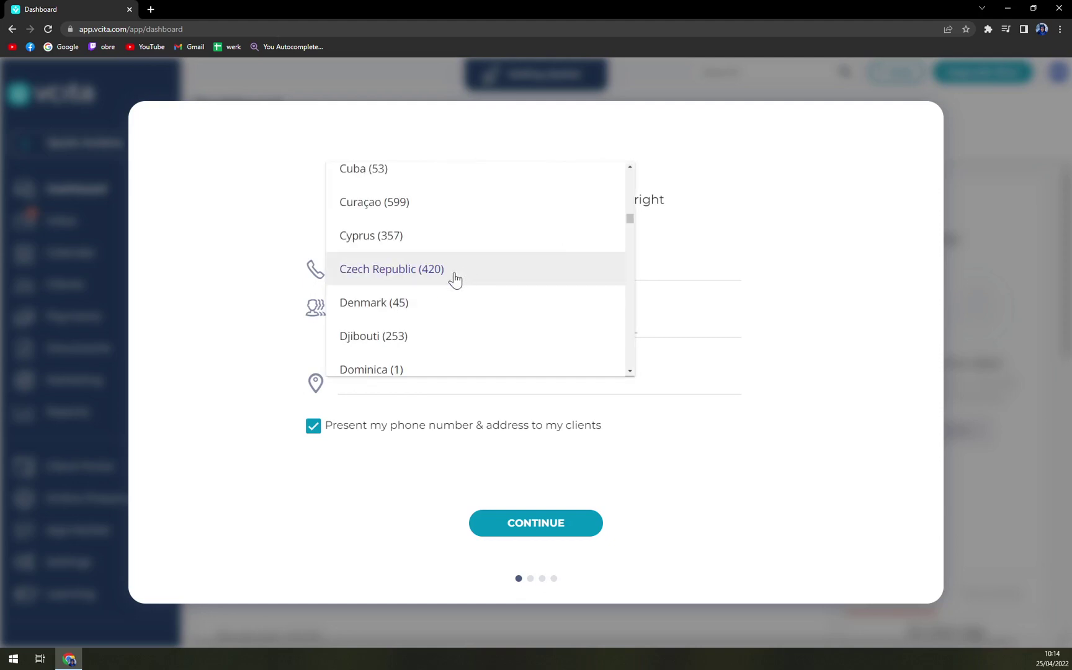
scroll(464, 329, "down", 8)
scroll(609, 256, "up", 6)
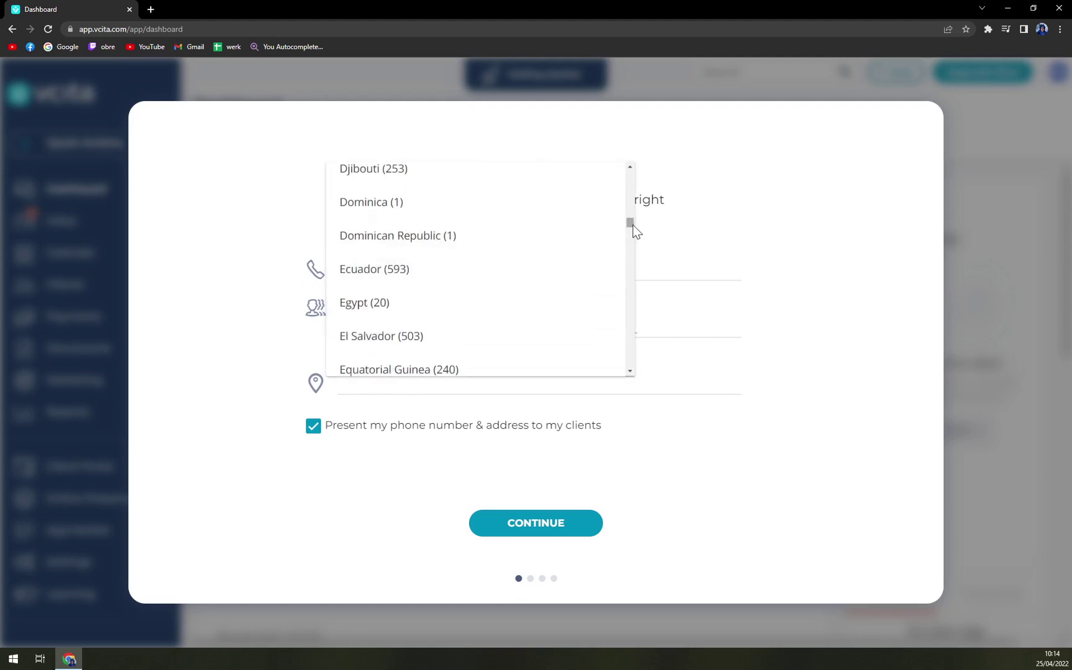
left_click_drag(633, 225, 643, 317)
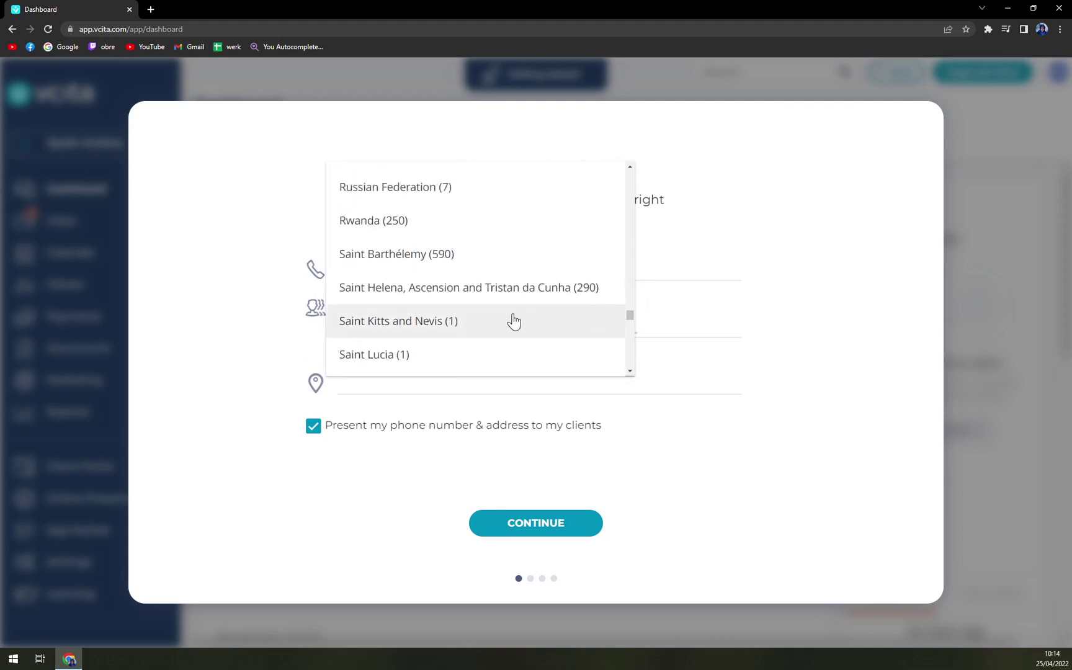
scroll(514, 321, "down", 2)
scroll(513, 321, "up", 1)
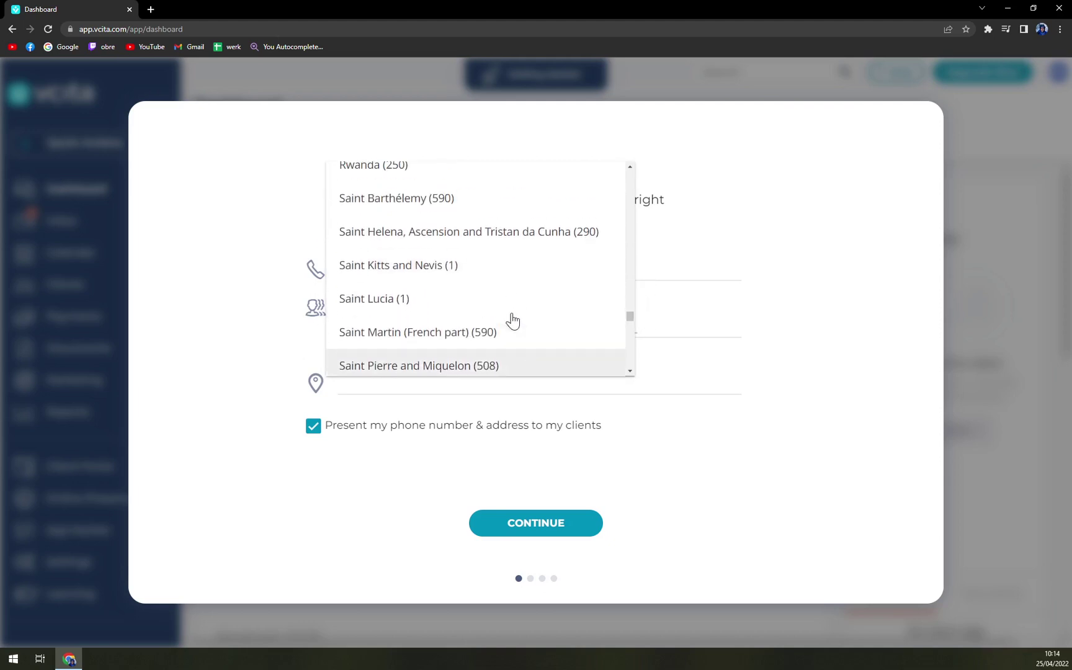
scroll(509, 317, "up", 2)
scroll(506, 316, "down", 3)
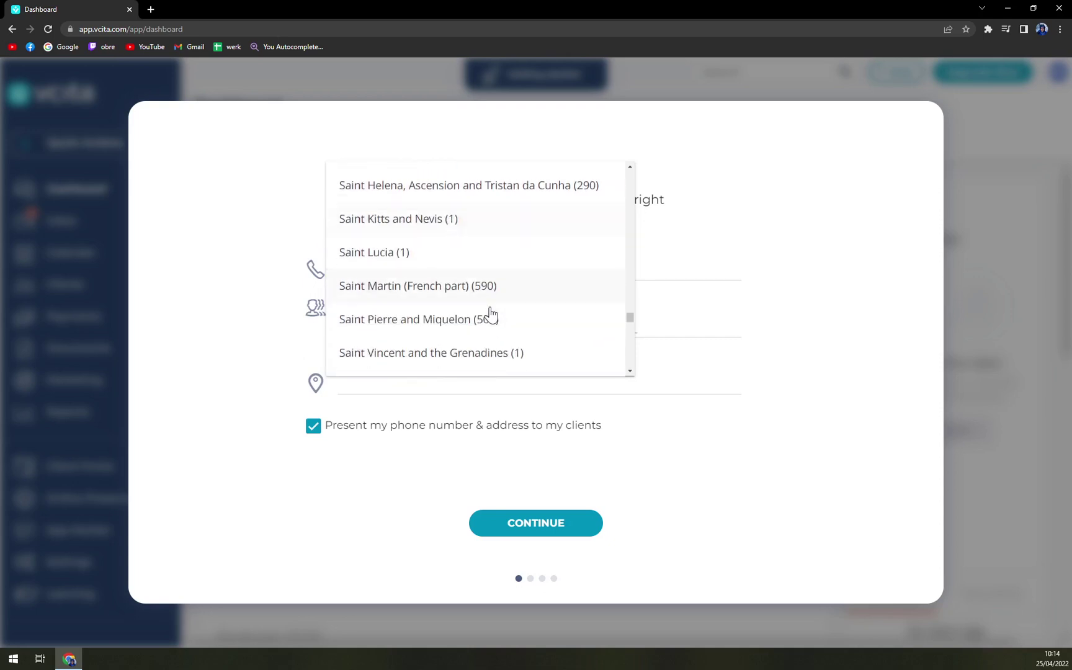
scroll(490, 315, "down", 5)
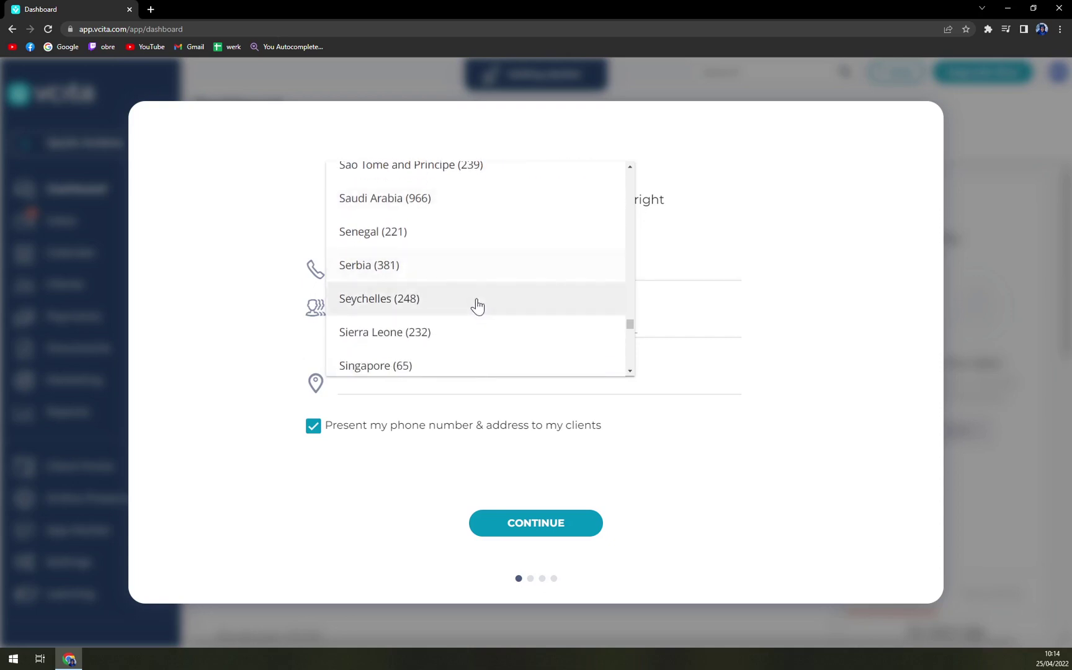
scroll(474, 306, "down", 4)
scroll(469, 306, "down", 2)
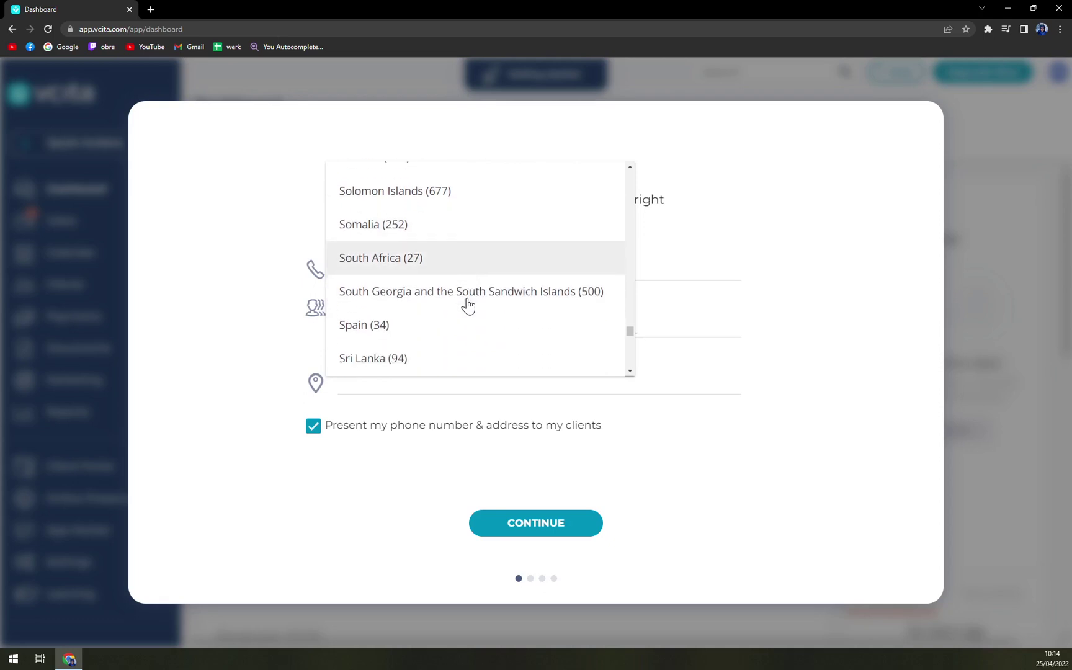
scroll(468, 305, "down", 5)
scroll(451, 301, "up", 1)
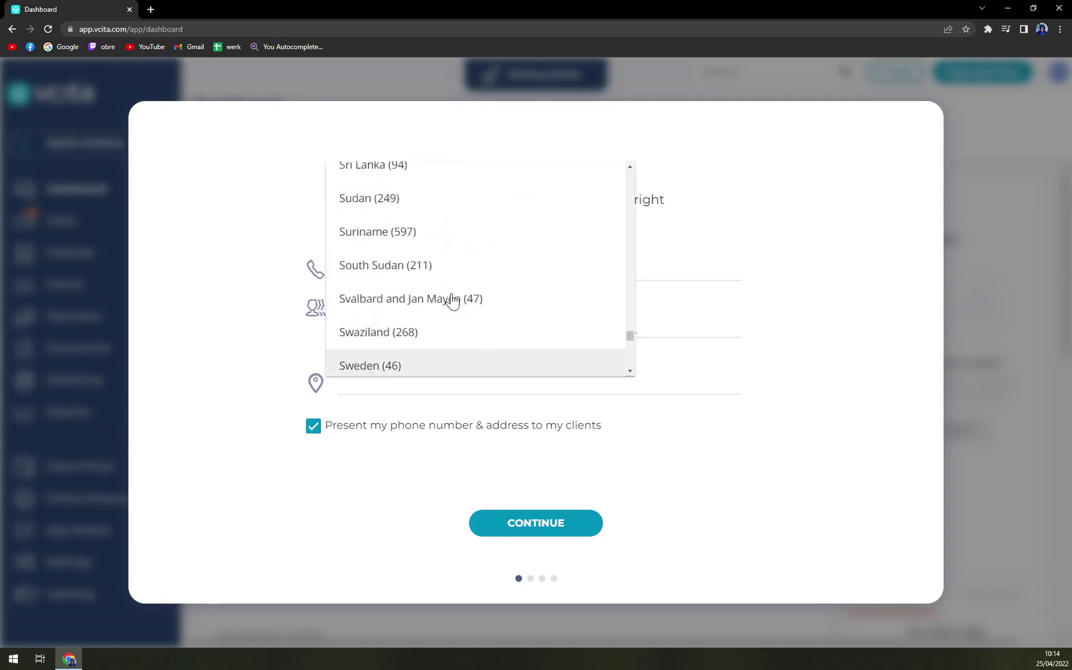
scroll(451, 301, "up", 6)
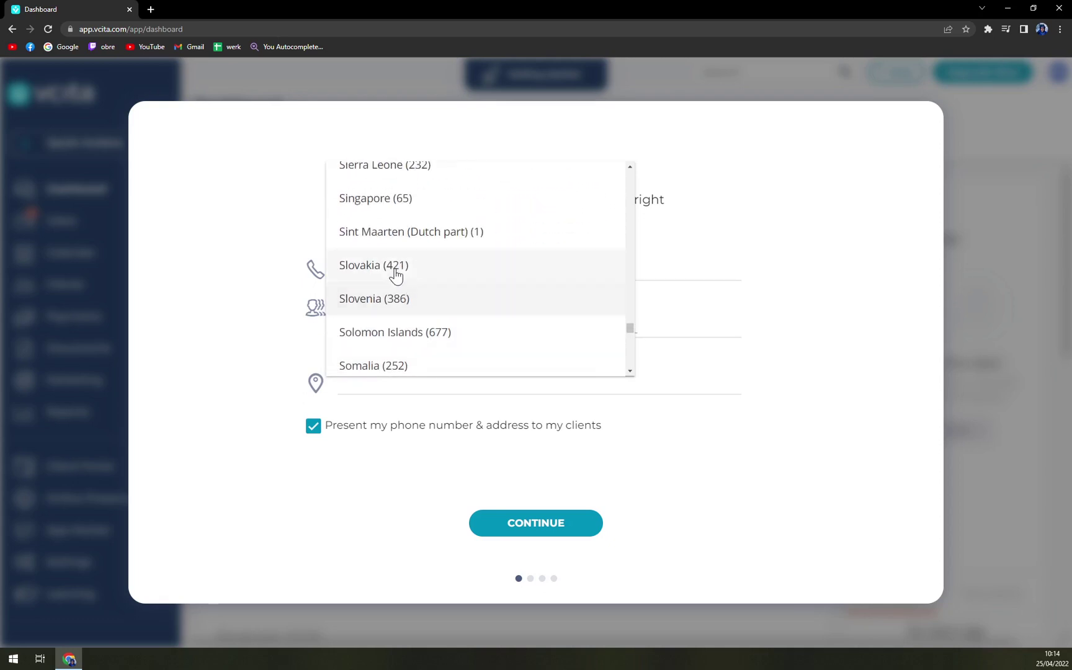
left_click(396, 275)
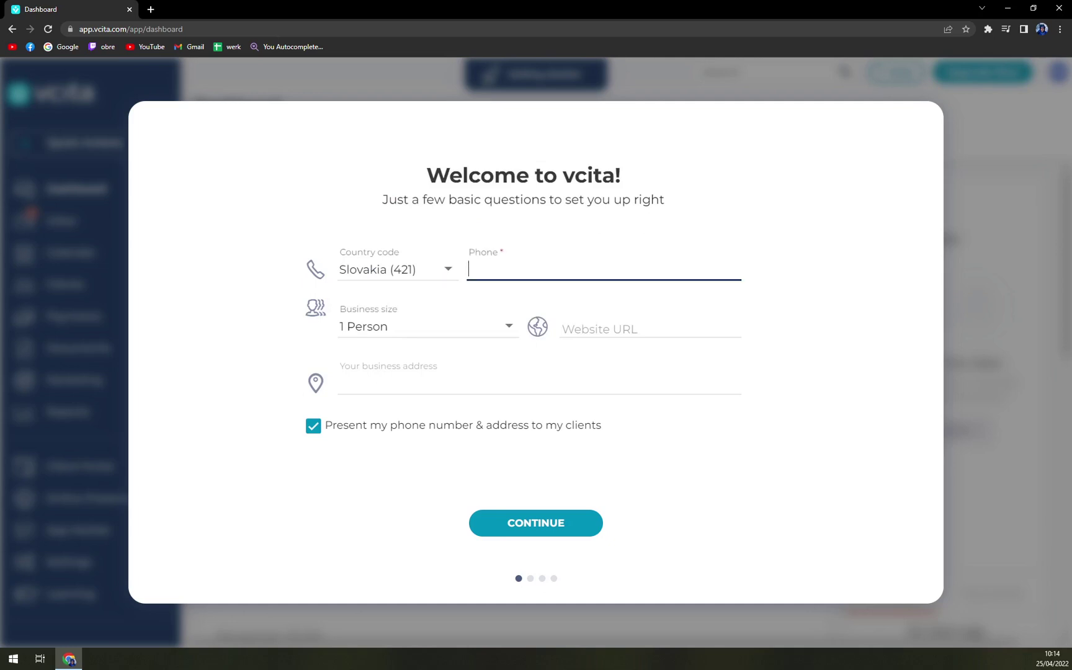
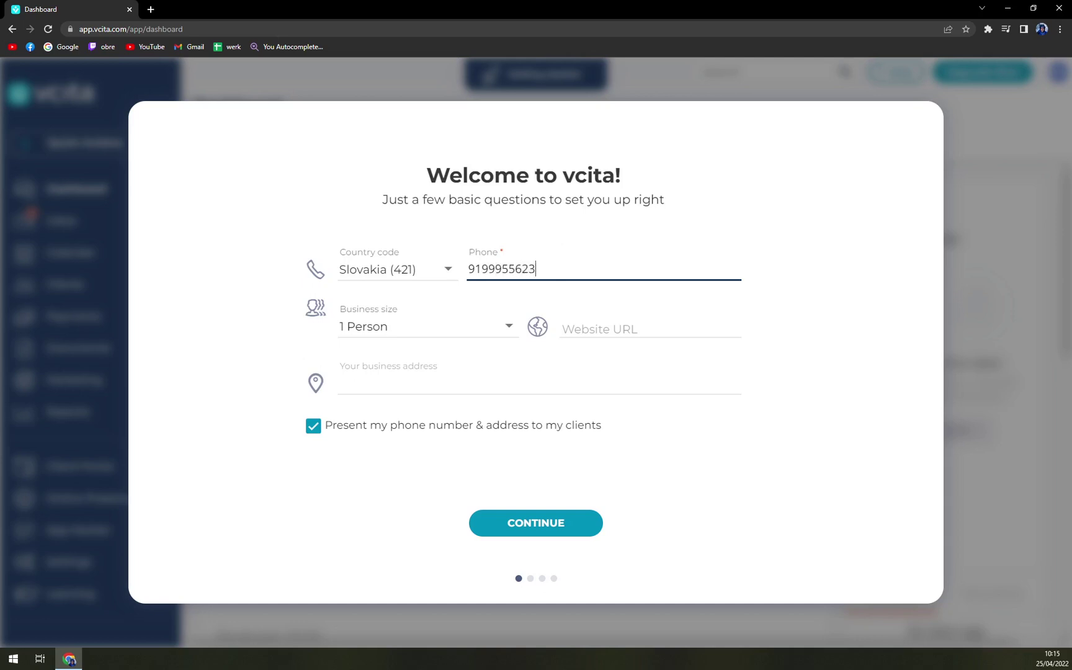
- Enter the business phone number and set the business size to 1 Person
key("shift+Left")
key("shift+Left")
key("shift+Left")
key("shift+Left")
key("shift+Left")
key("shift+Left")
key("shift+Left")
key("shift+Left")
key("shift+Left")
key("shift+Left")
type("92")
left_click(473, 332)
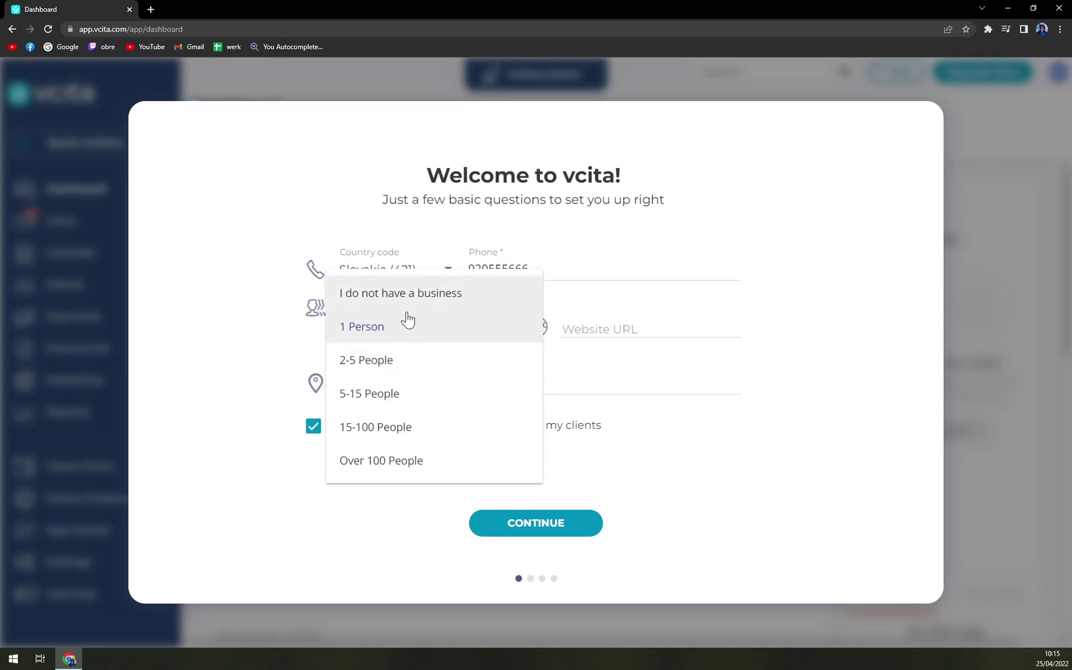
left_click(362, 333)
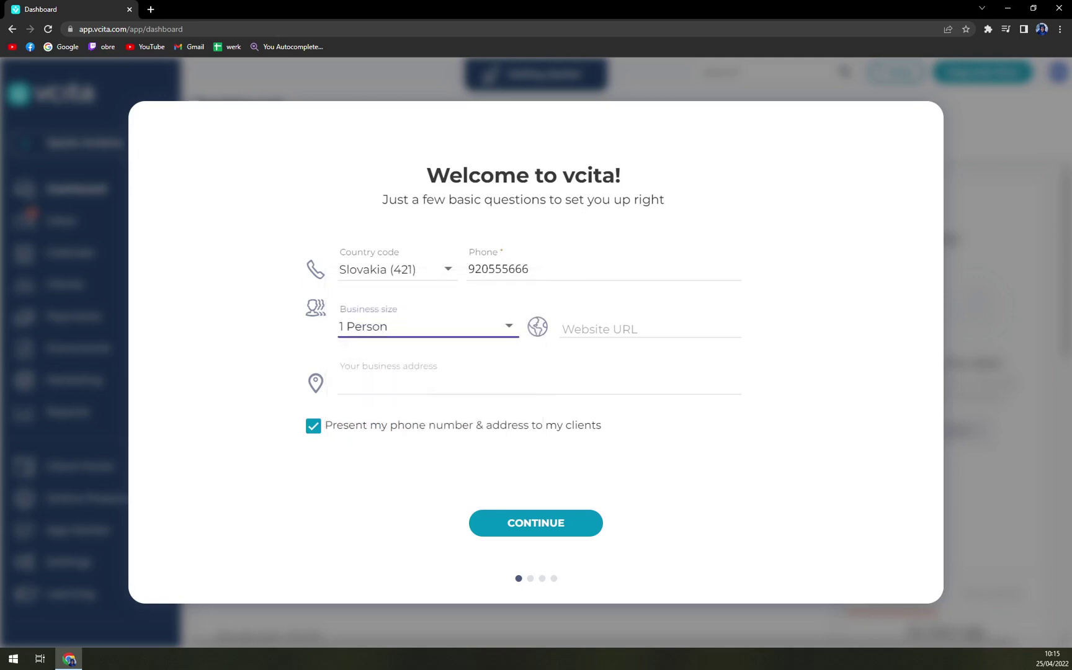
- Submit the business details, retyping the rejected phone number and resubmitting
left_click(650, 327)
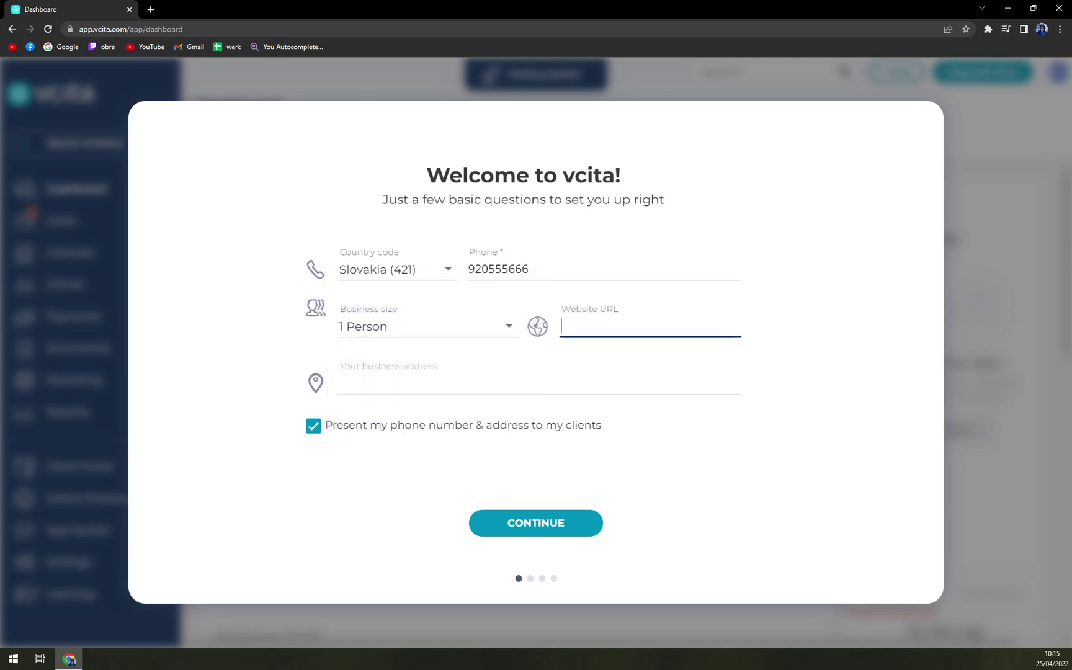
left_click(538, 383)
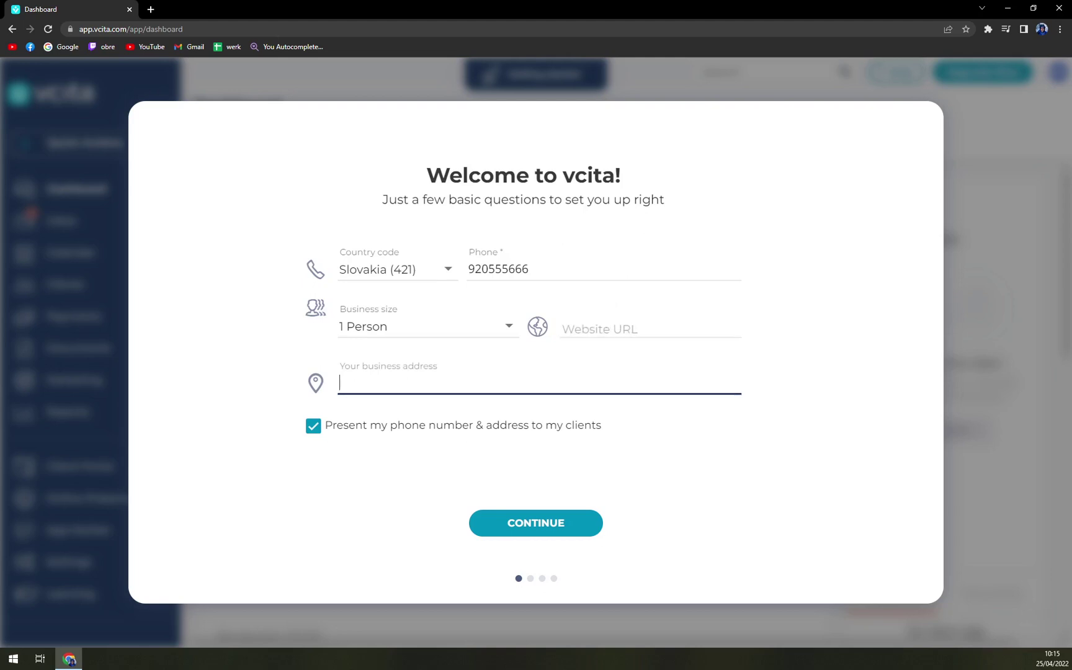
left_click(524, 535)
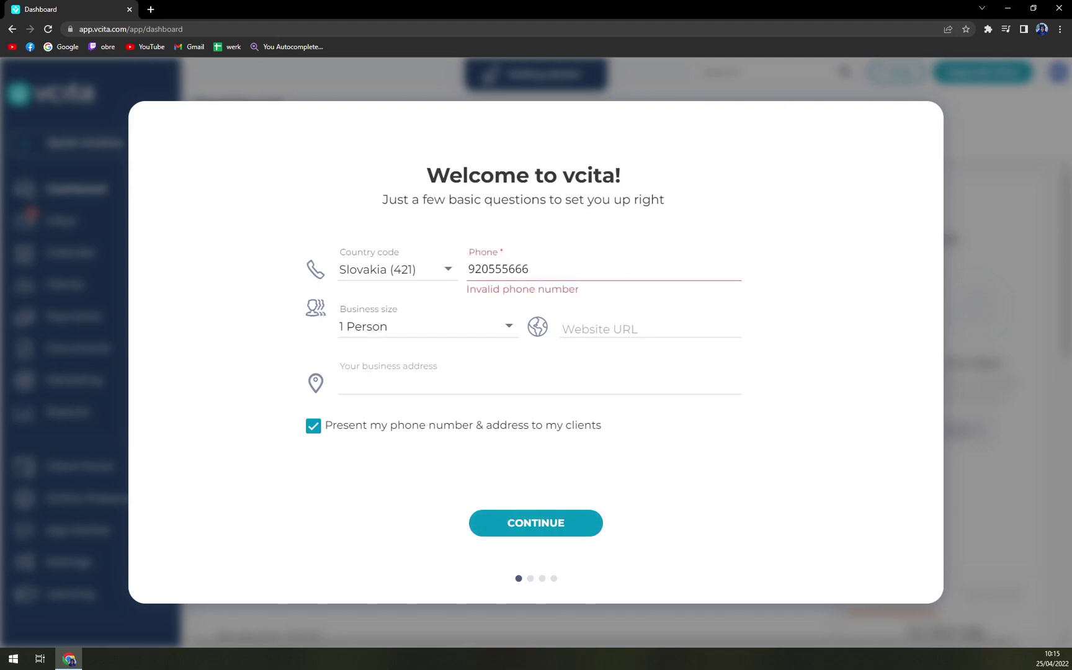
double_click(498, 268)
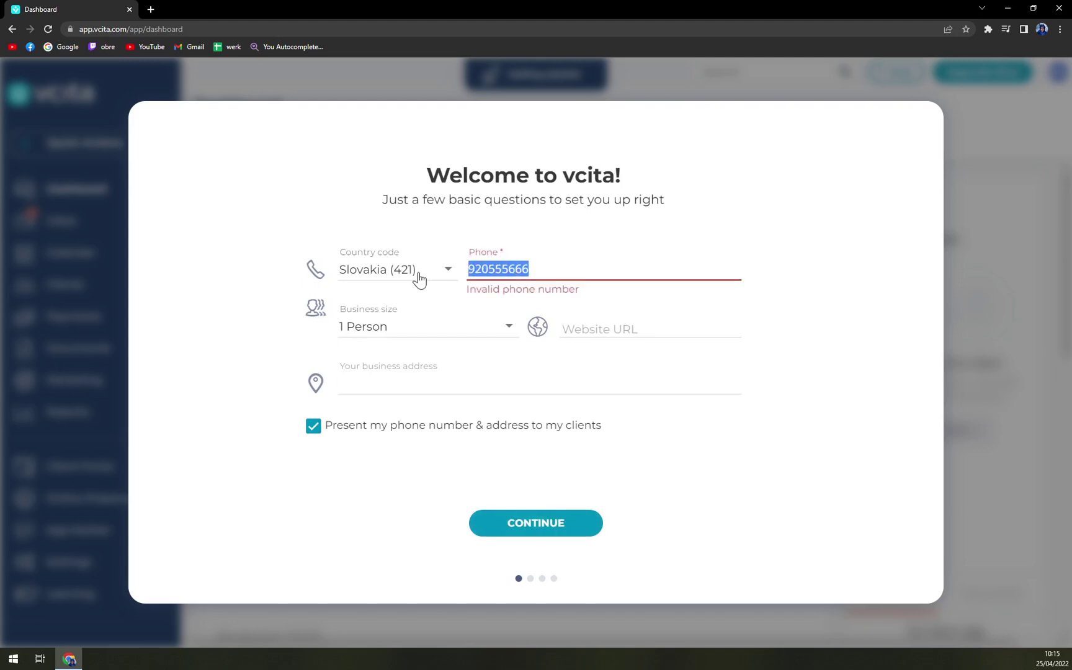
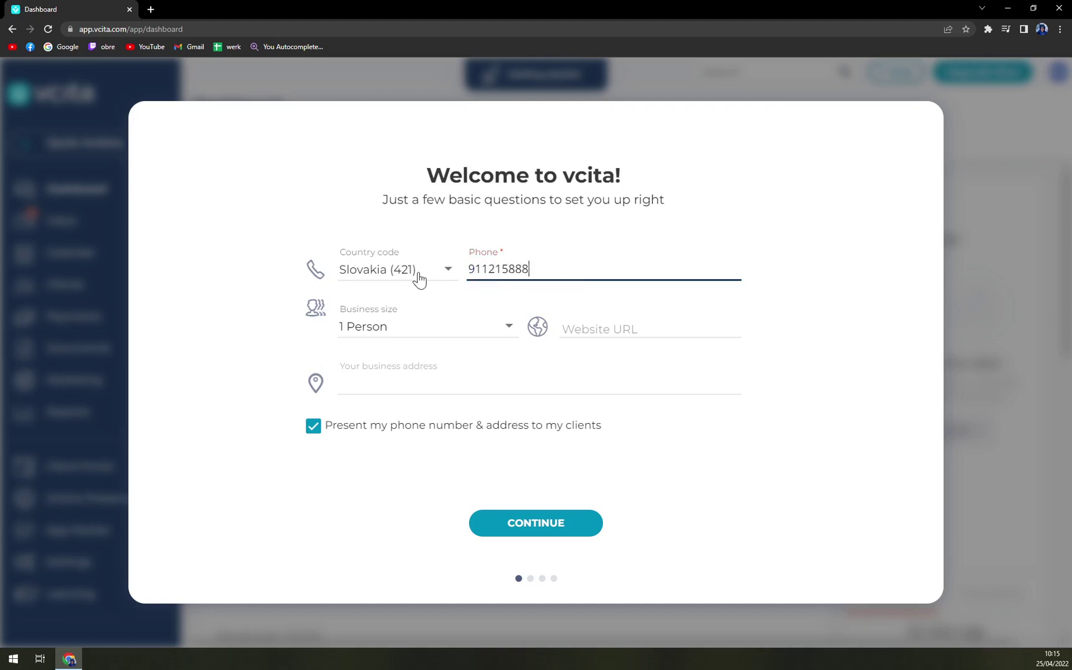
left_click(534, 526)
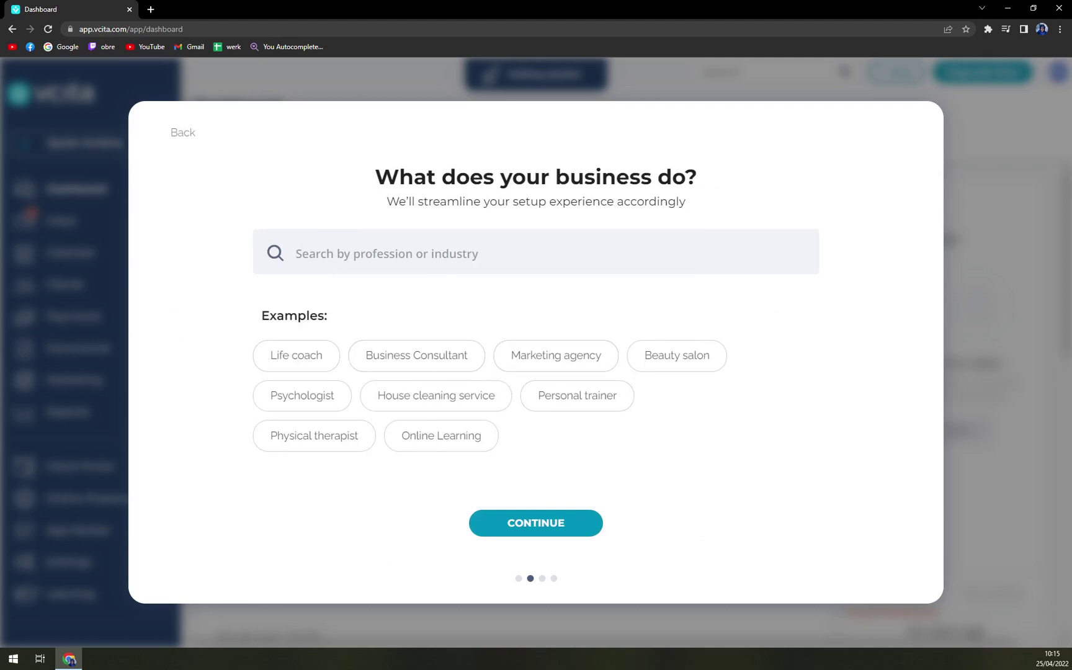
- Choose Personal trainer as the business type and Online scheduling as the business need
left_click(590, 397)
left_click(575, 524)
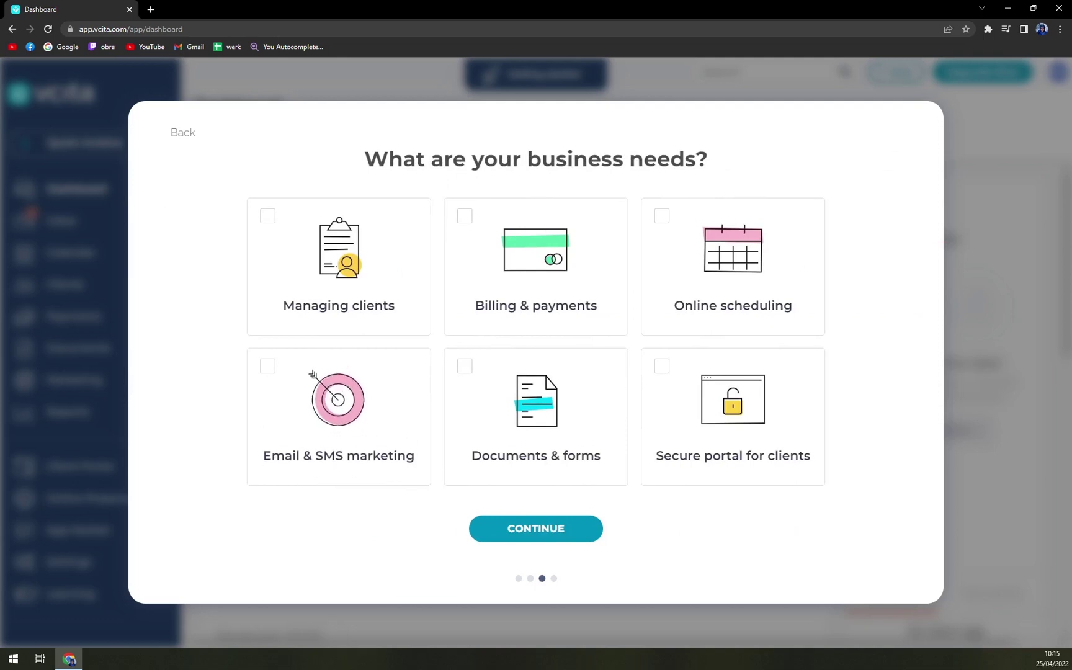
left_click(666, 215)
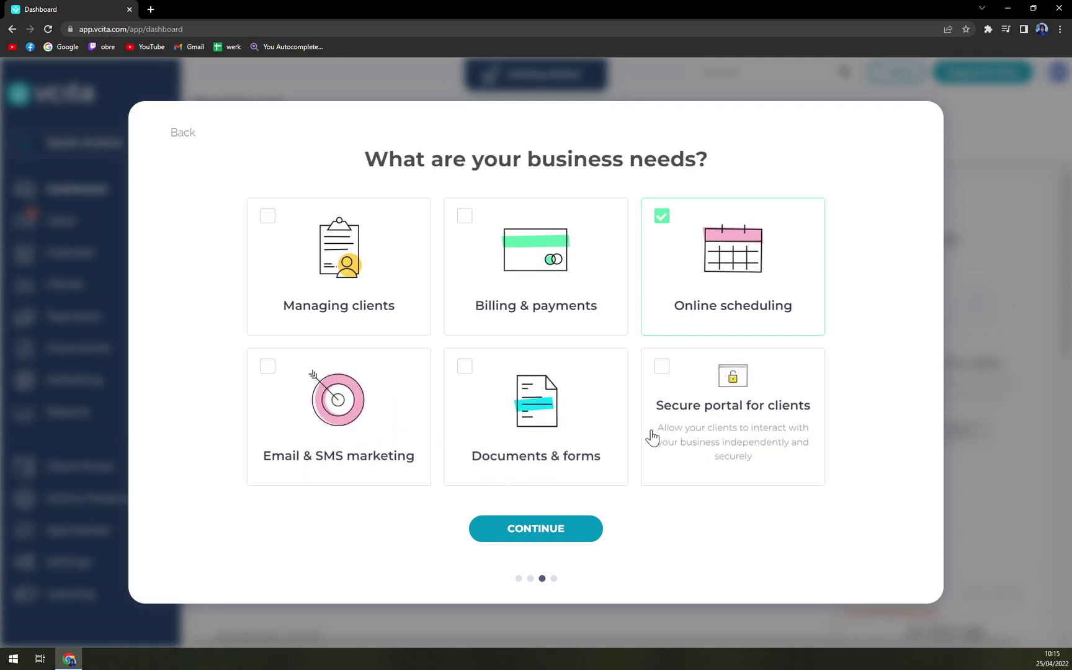
left_click(551, 534)
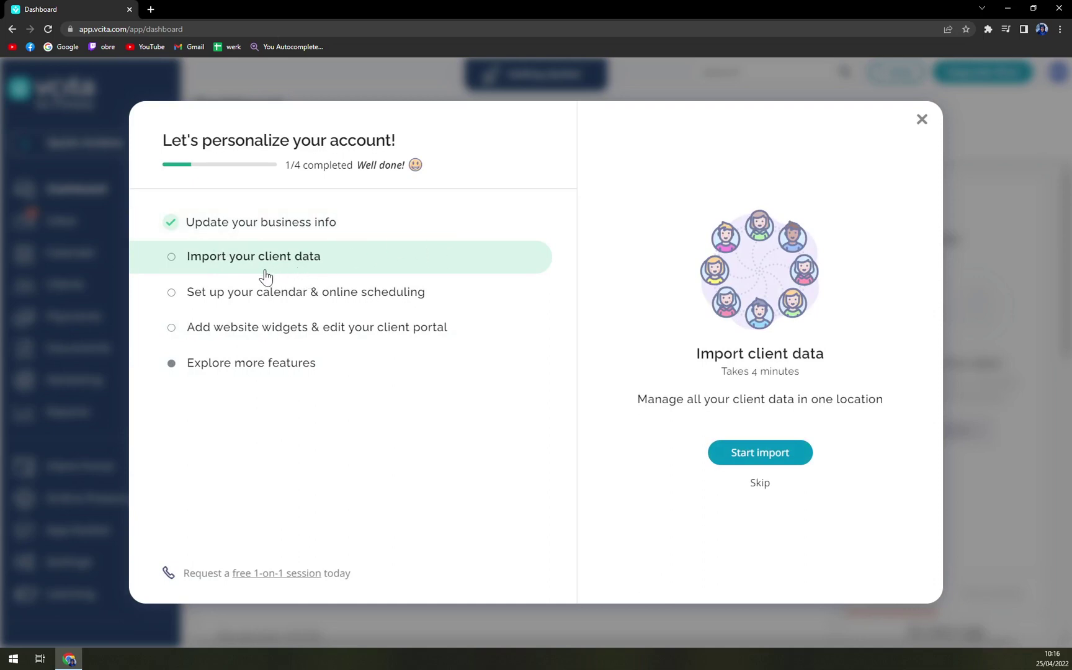
- Skip the website widgets, client portal, client data import and calendar scheduling checklist steps
left_click(297, 298)
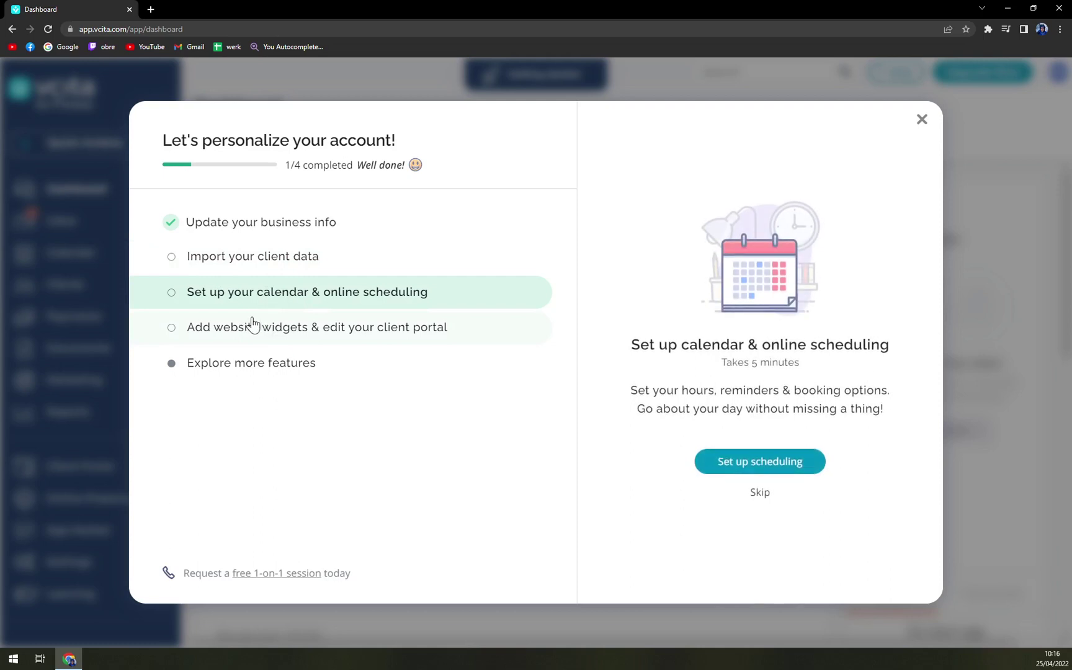
left_click(210, 336)
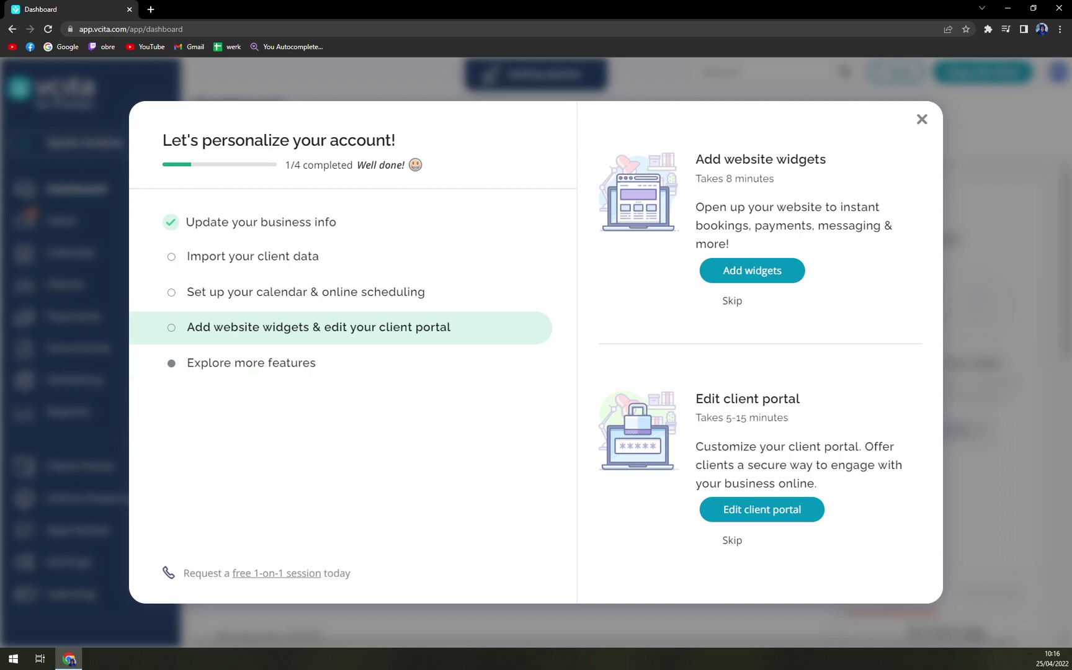
left_click(731, 300)
left_click(732, 540)
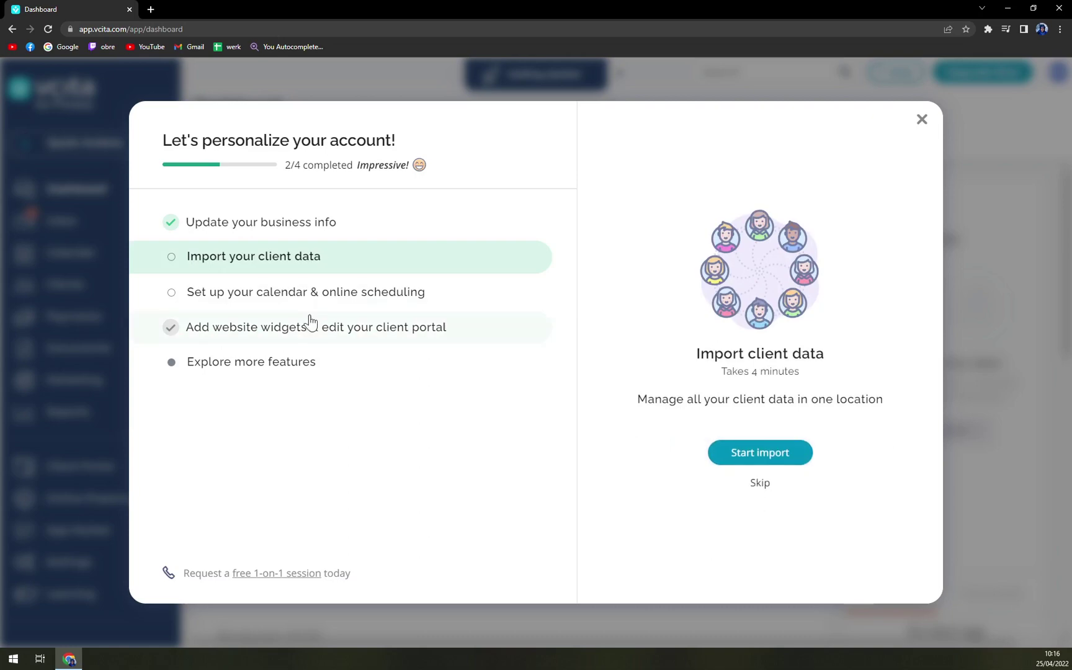
left_click(772, 483)
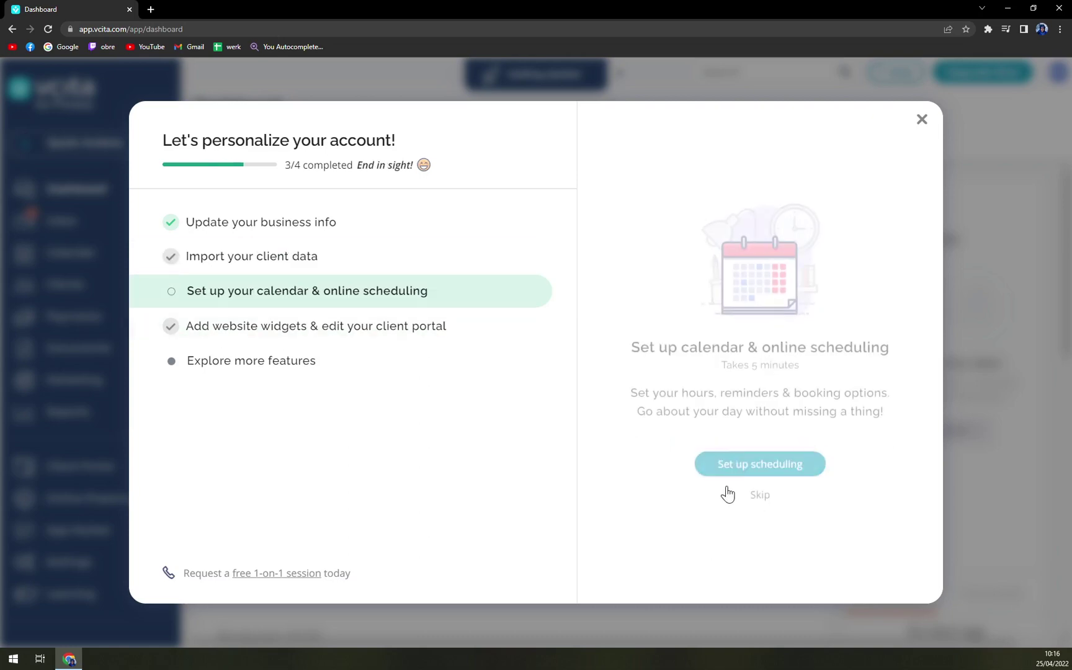
left_click(760, 494)
- Close the checklist, reopen it from Getting started, and close it again
left_click(919, 119)
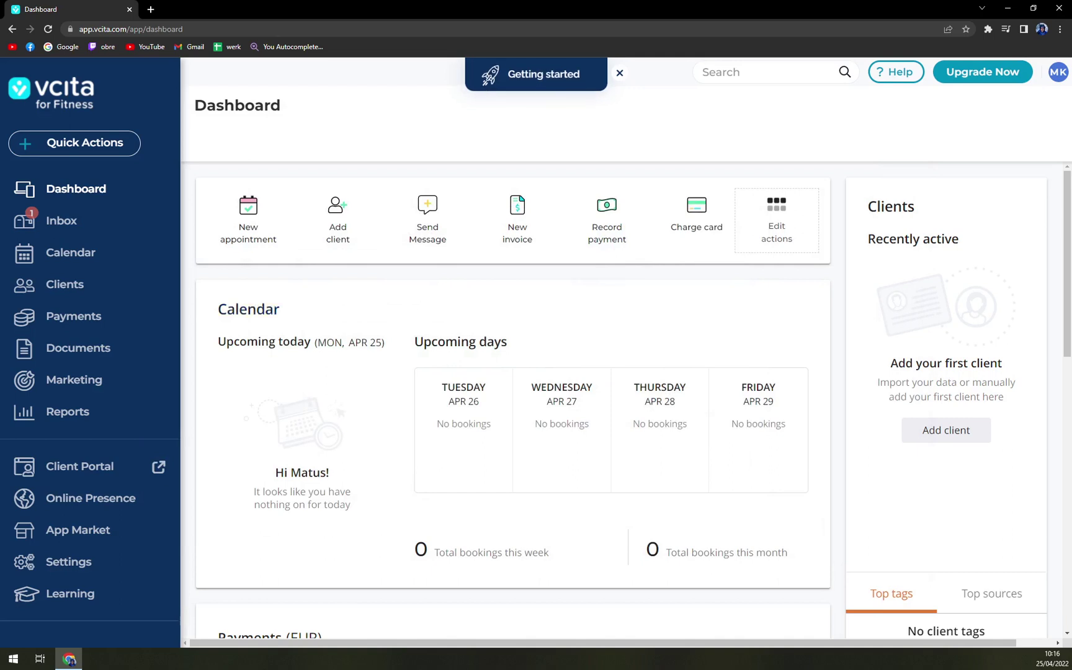
left_click(545, 77)
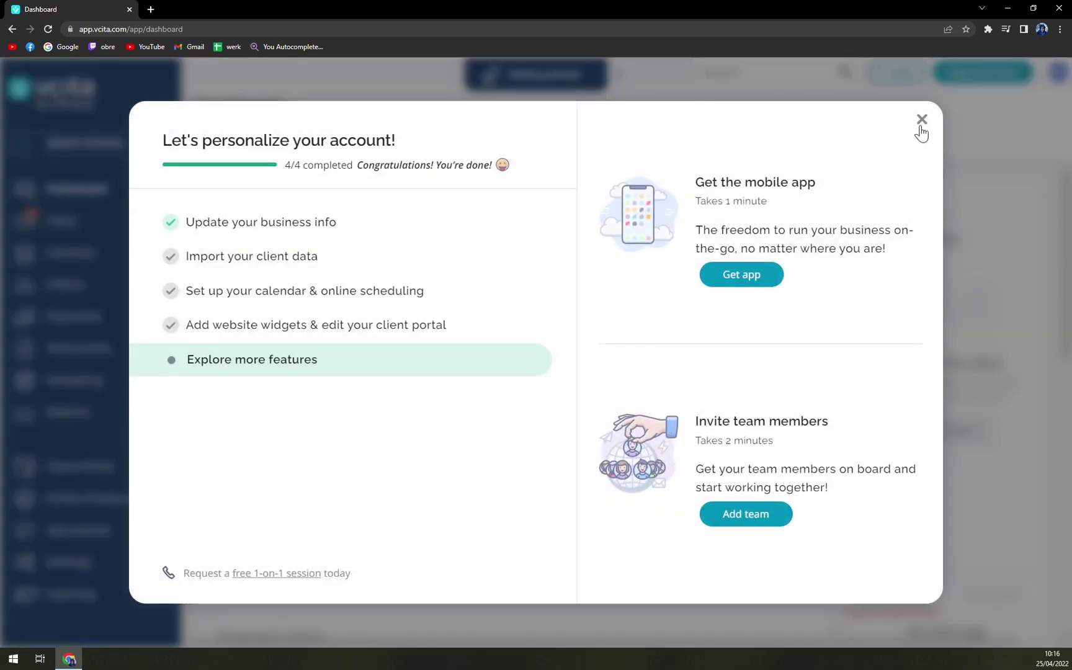
left_click(921, 121)
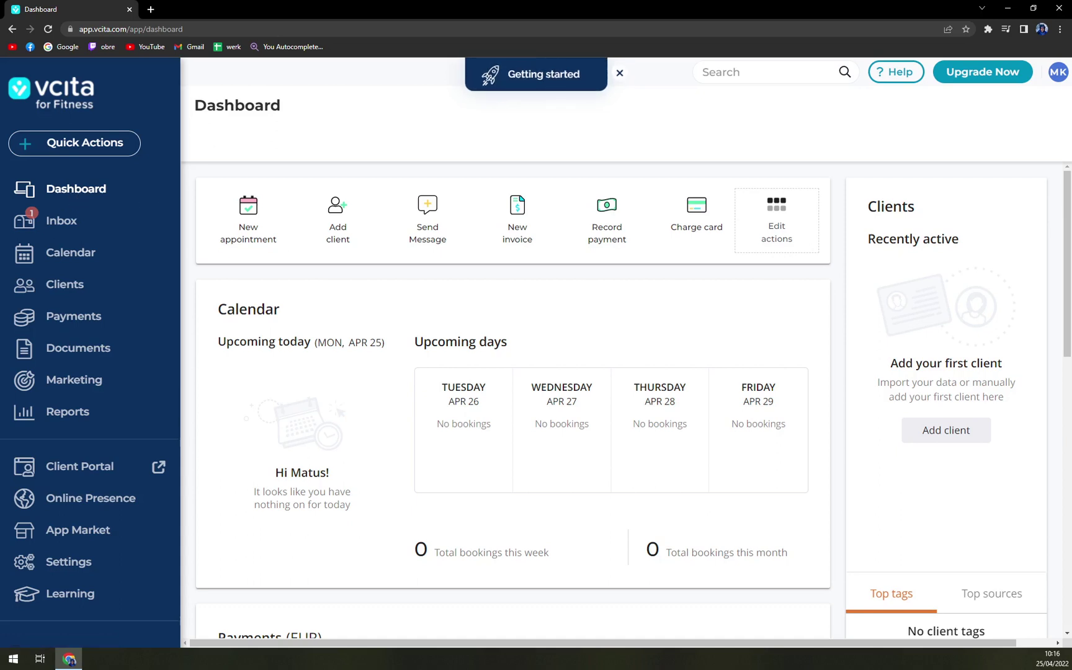
- Open the Plans and Pricing page and dismiss the chat popup
left_click(951, 77)
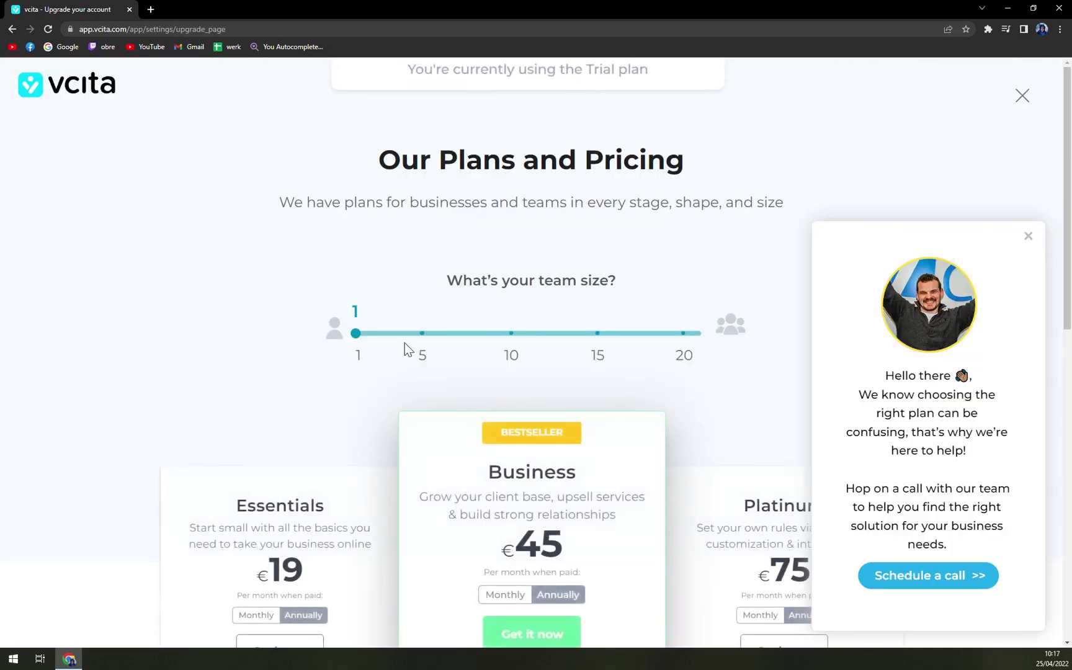
scroll(407, 347, "down", 3)
left_click(1028, 236)
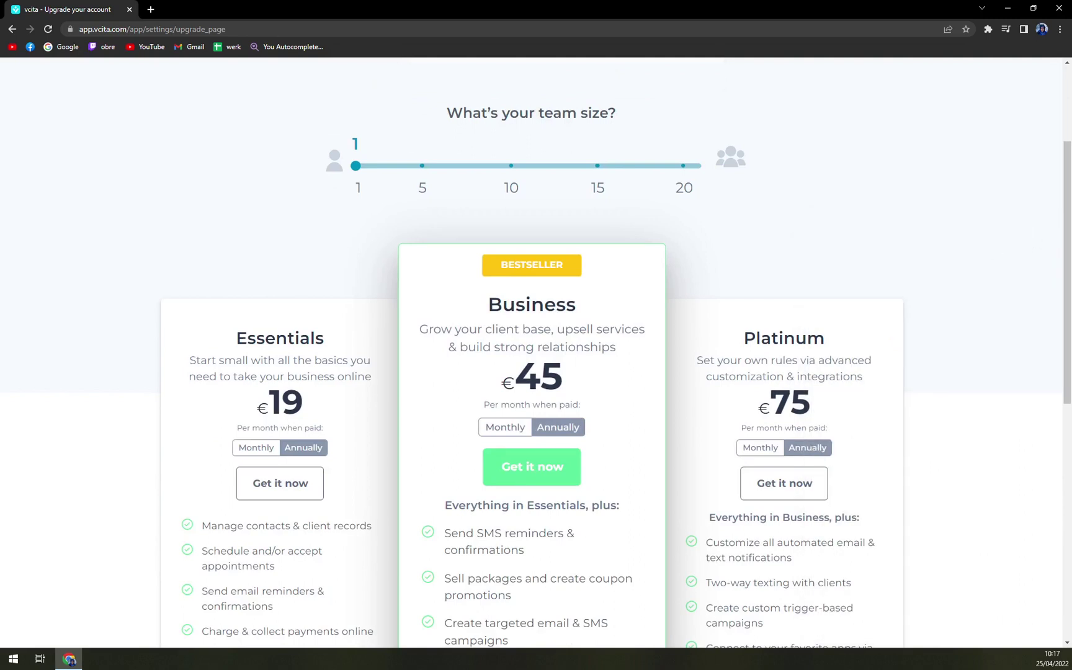
scroll(536, 347, "down", 1)
- Compare monthly and annual plan prices, ending on monthly, then close the pricing page
left_click(251, 354)
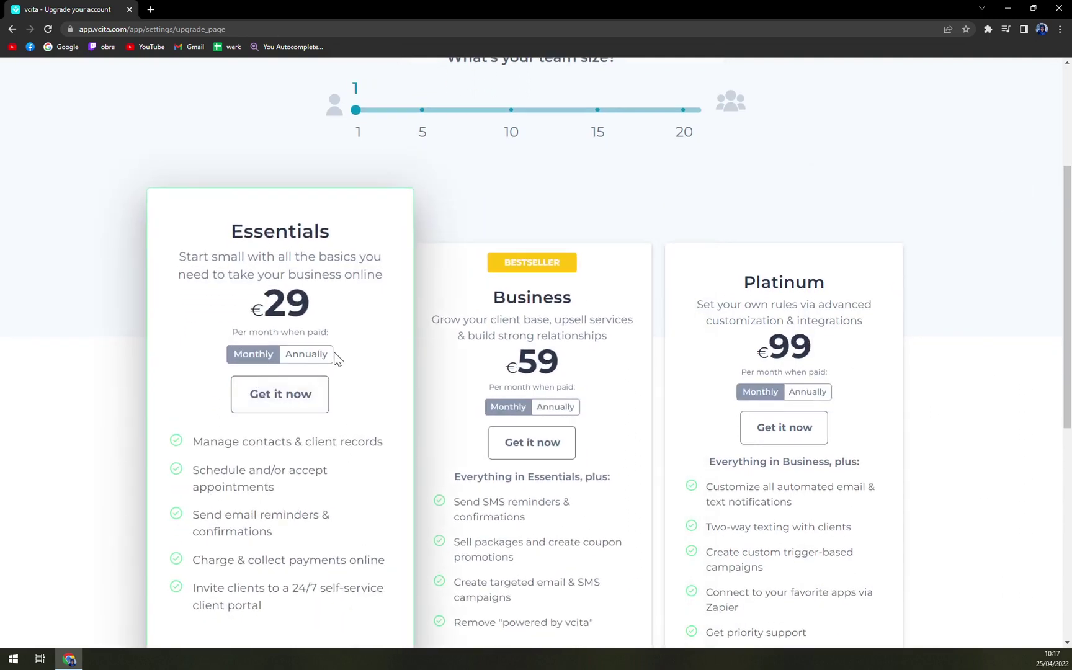
left_click(306, 354)
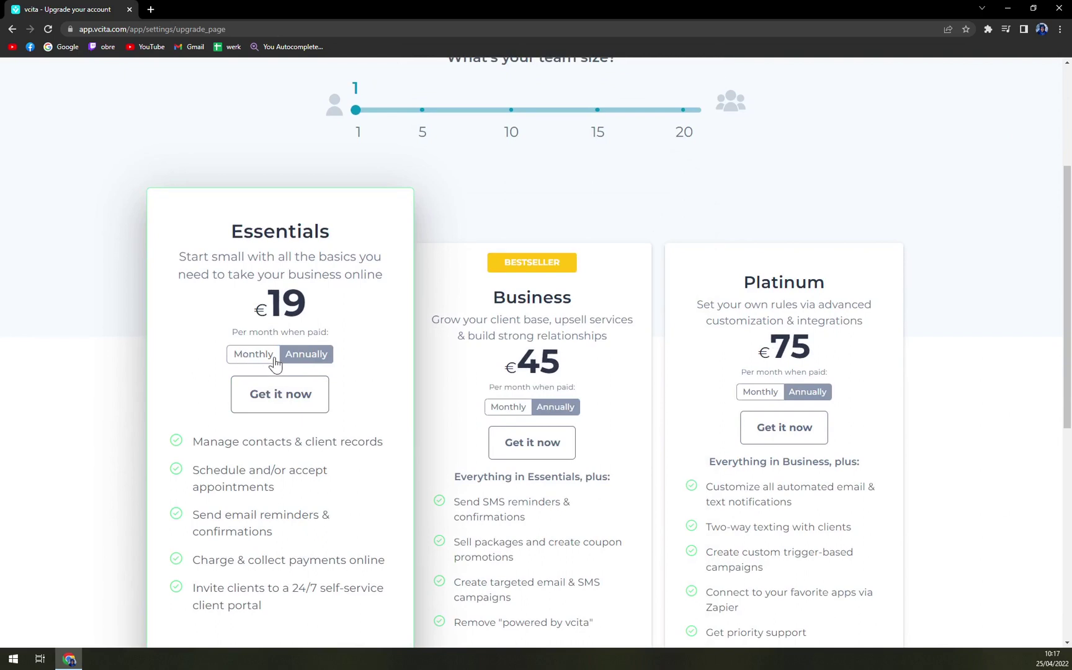
left_click(254, 359)
left_click(305, 356)
left_click(255, 357)
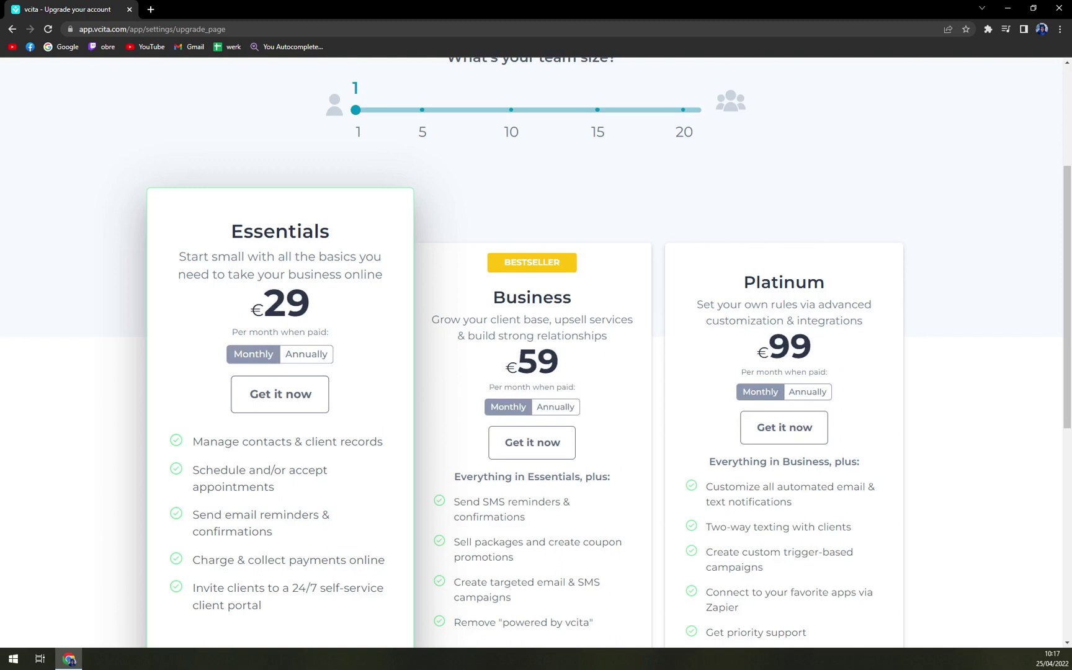
left_click(306, 356)
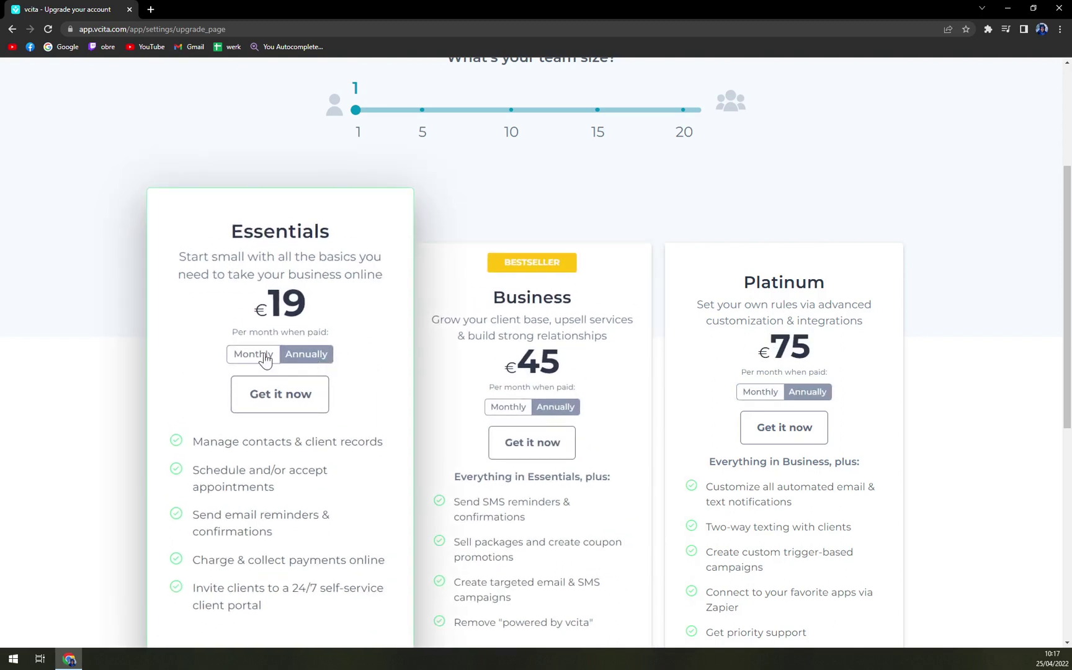
left_click(260, 357)
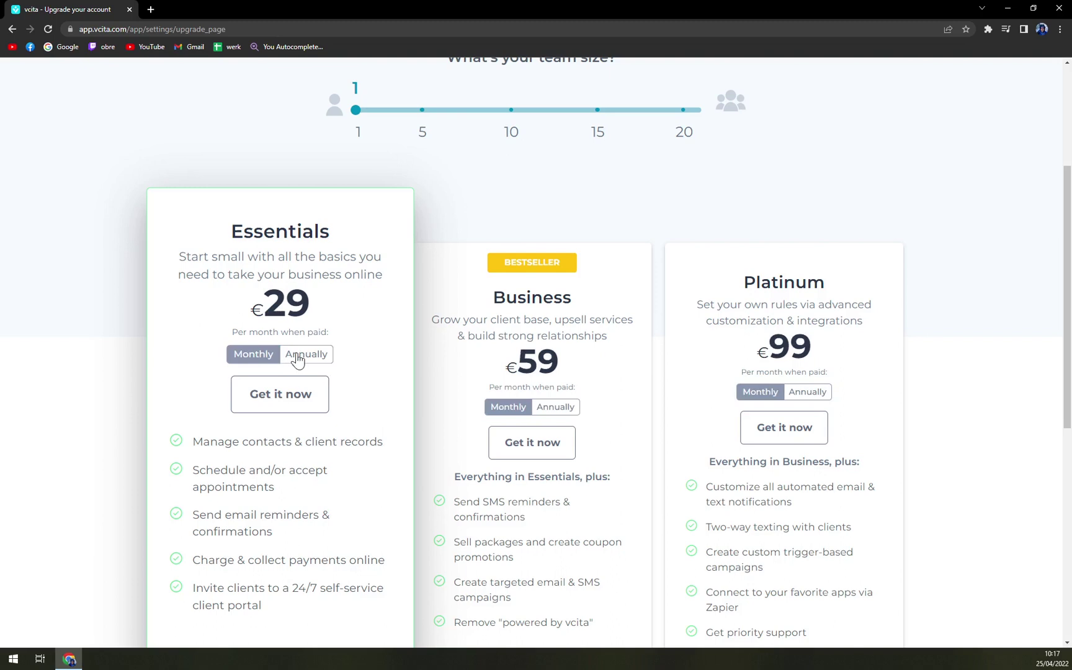
left_click(298, 358)
left_click(257, 359)
scroll(748, 136, "up", 4)
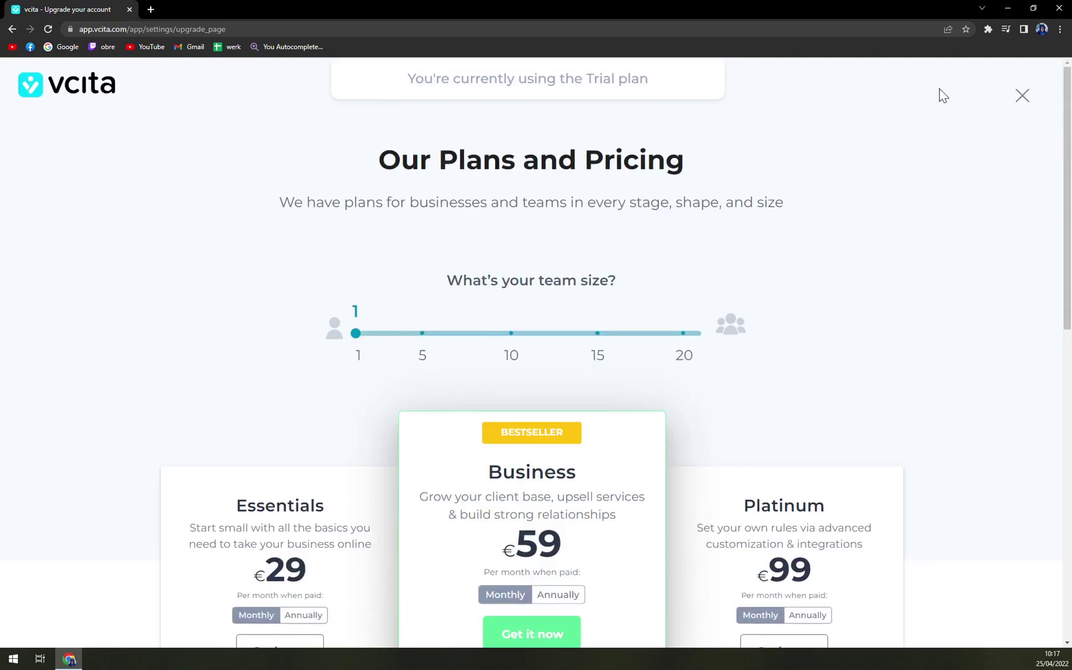
left_click(1017, 102)
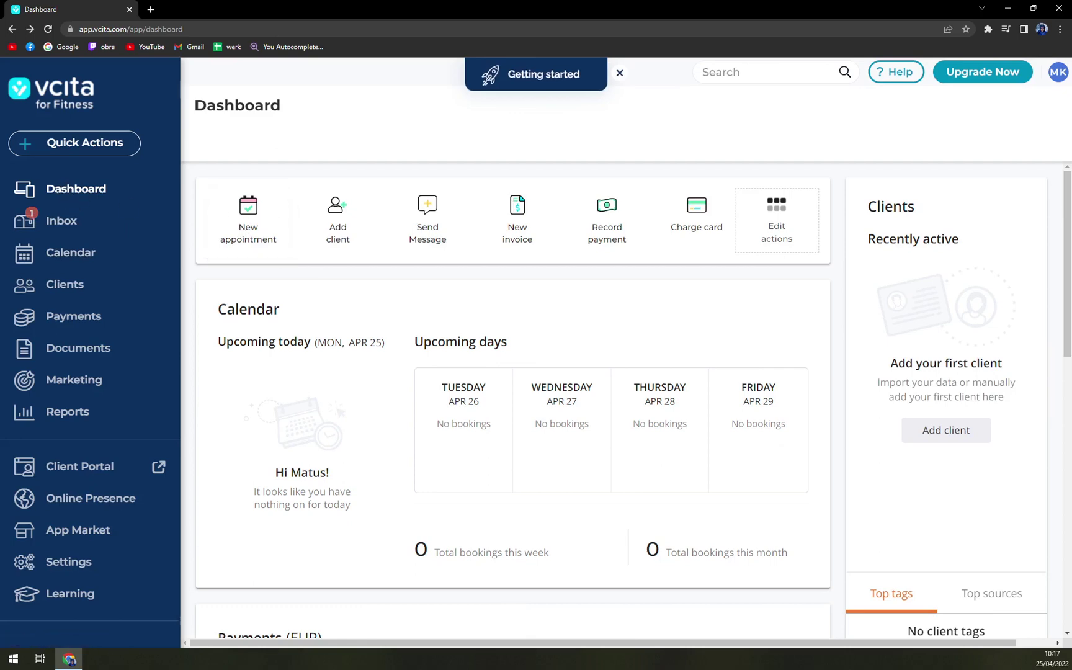
- Start adding a client from the new-appointment flow, then abandon it and close the window
left_click(220, 228)
left_click(280, 221)
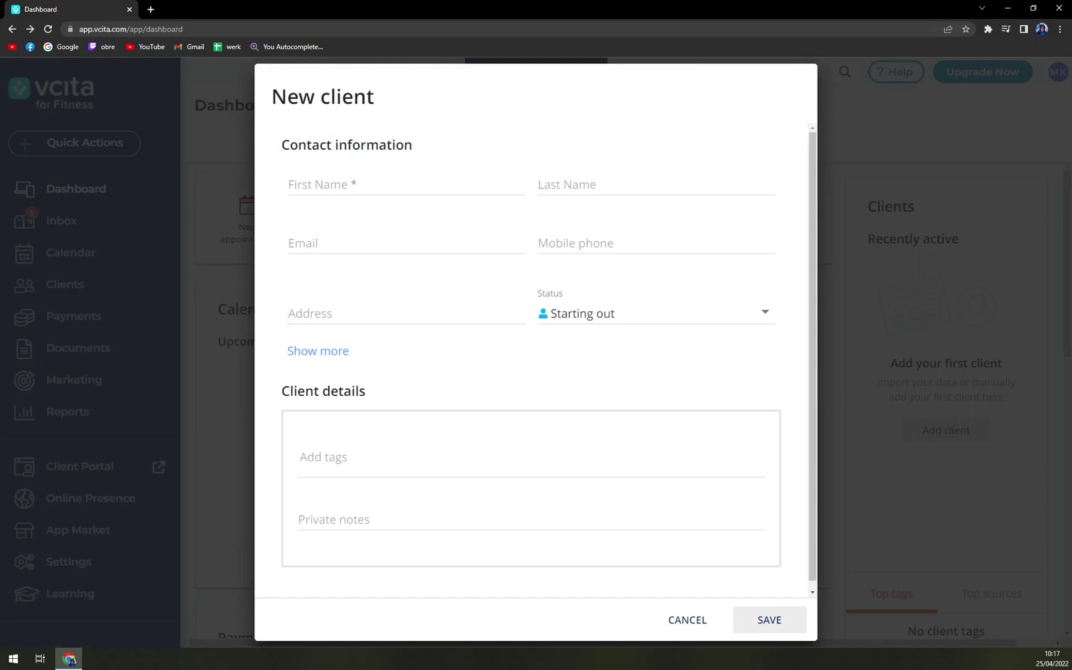
left_click(685, 619)
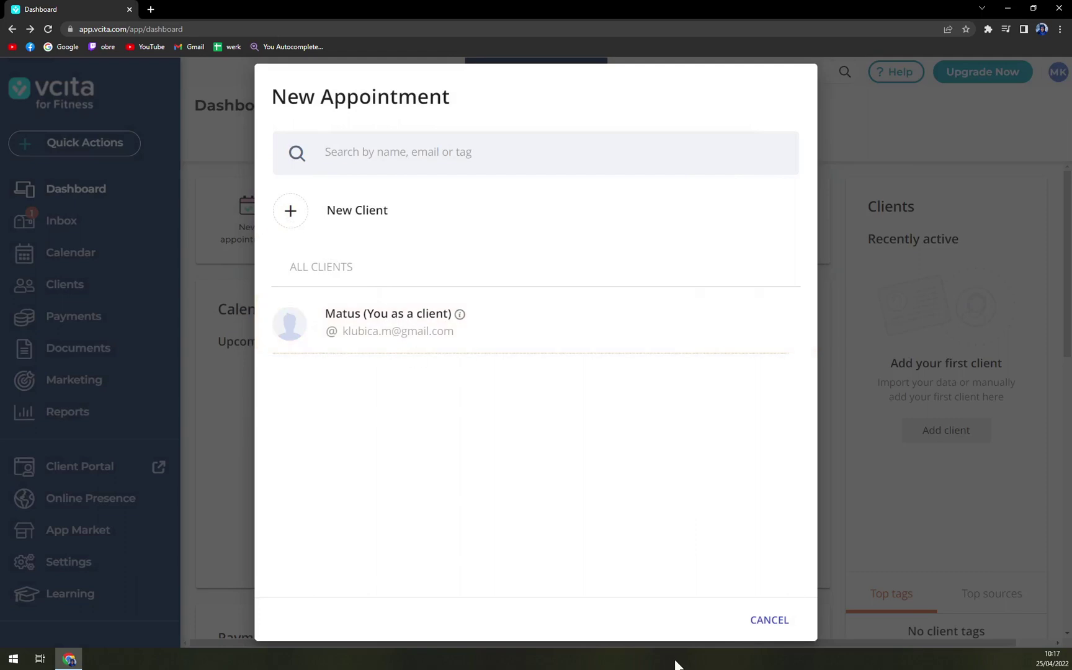
left_click(768, 621)
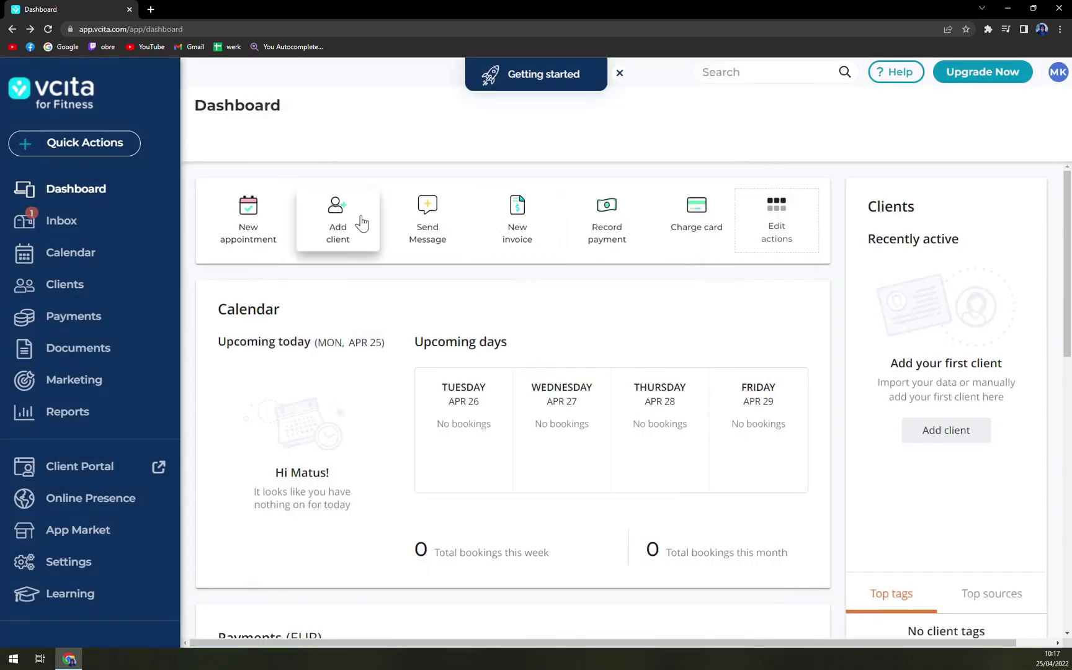
- Add a new client with their first and last name and save them
left_click(343, 229)
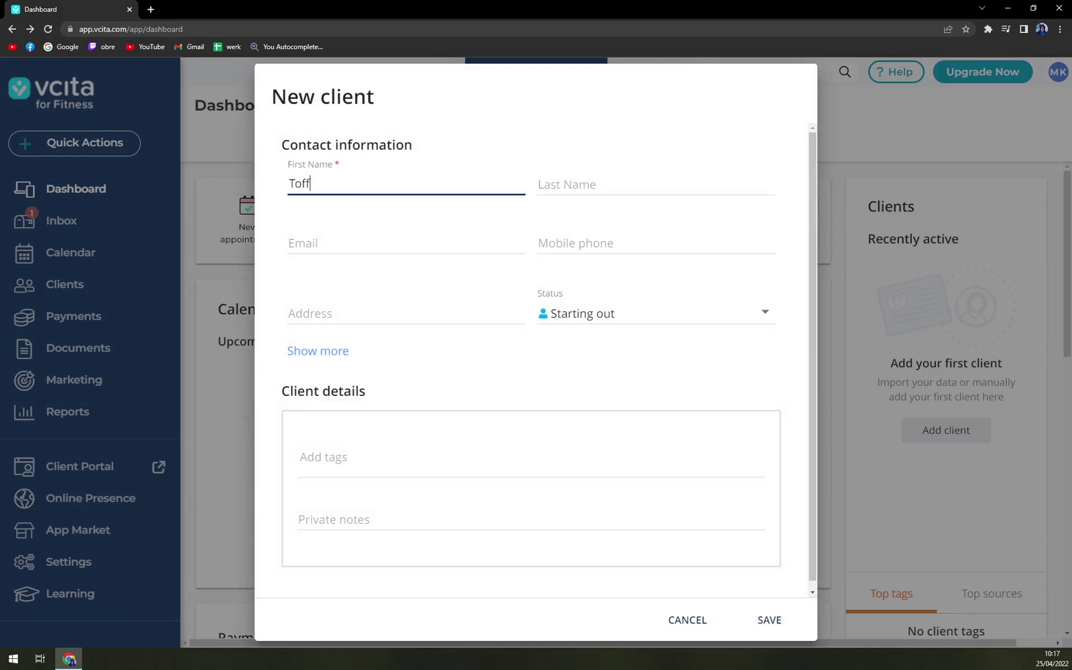
left_click(656, 183)
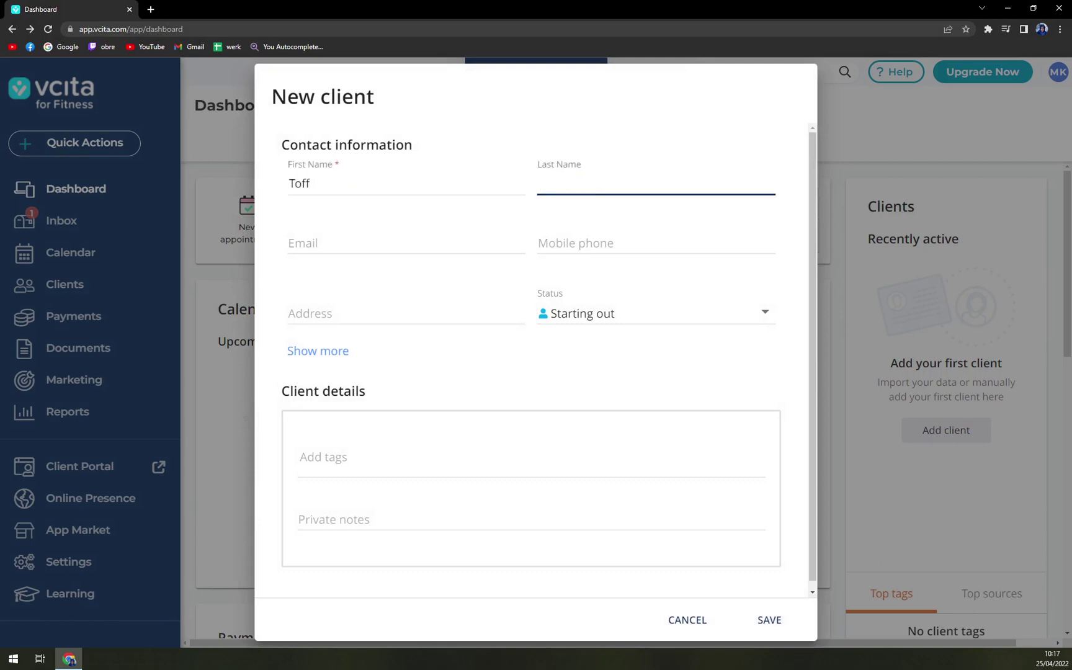
left_click(310, 184)
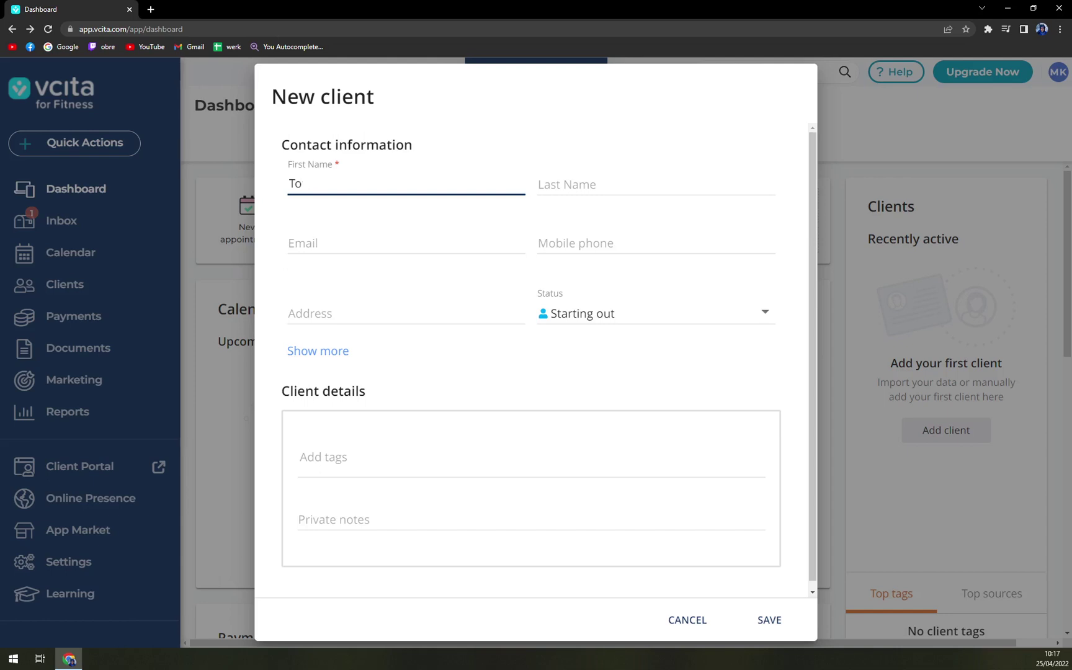
left_click(656, 184)
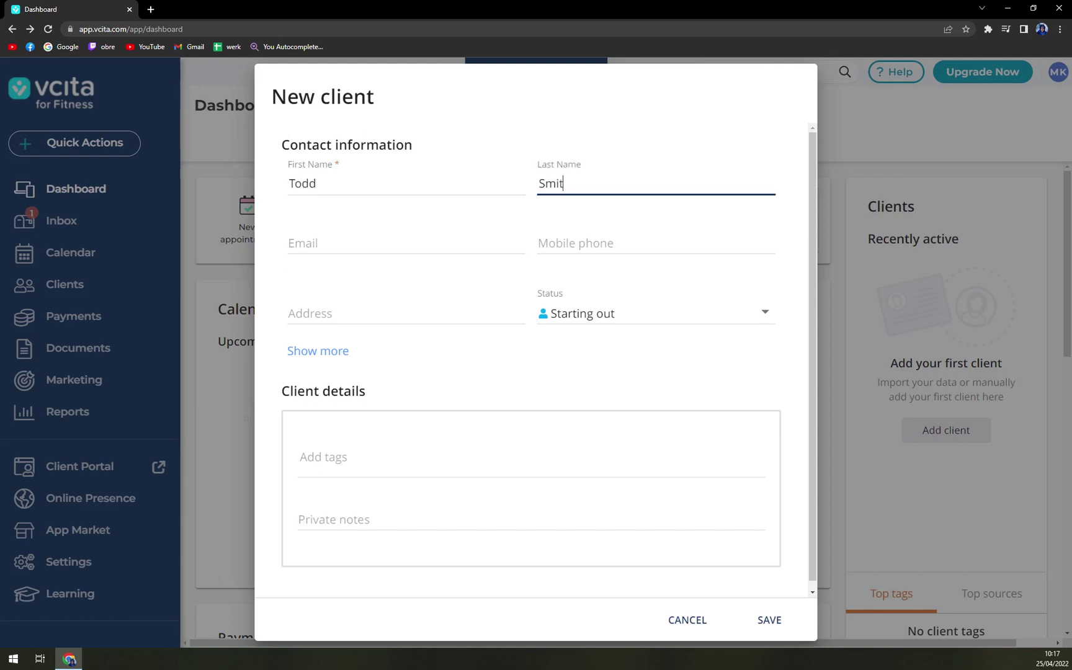
left_click(372, 242)
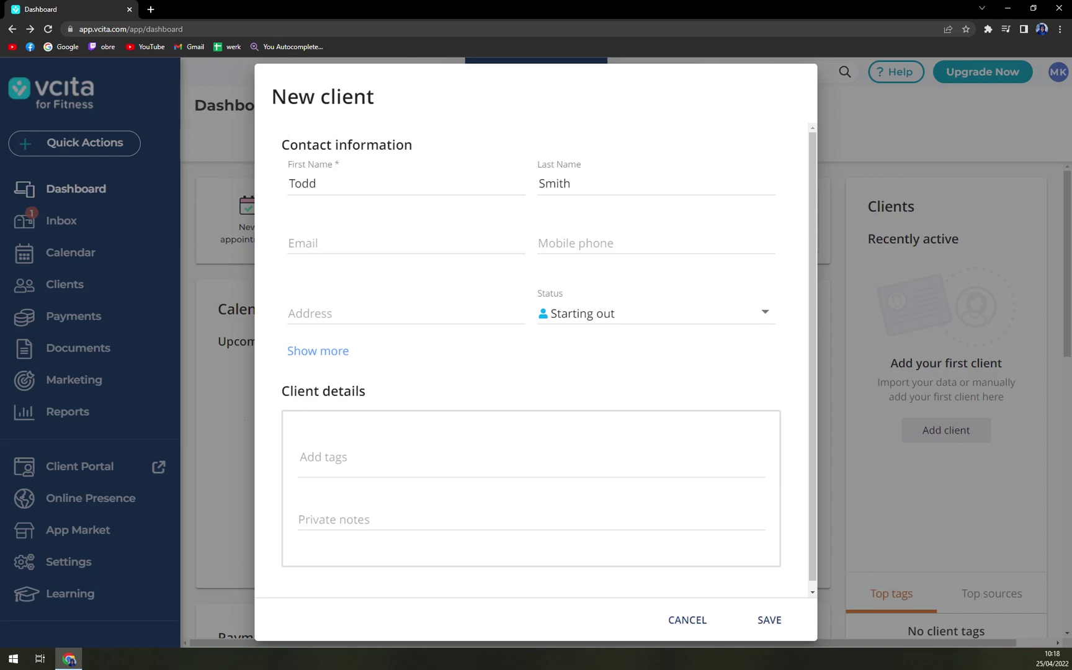
scroll(646, 351, "down", 1)
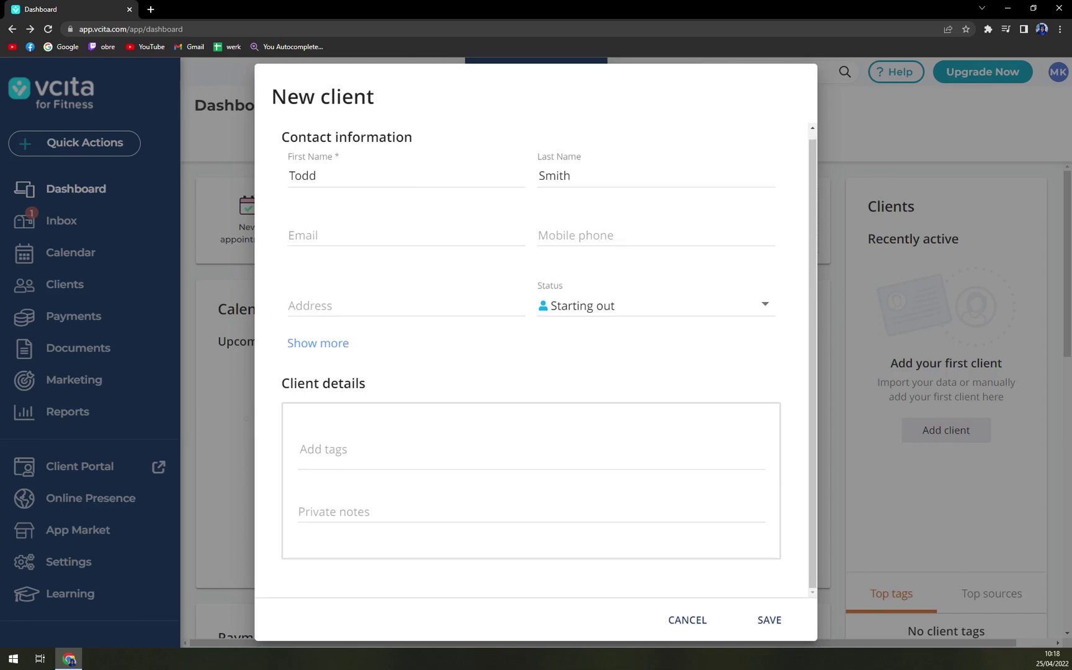
left_click(783, 622)
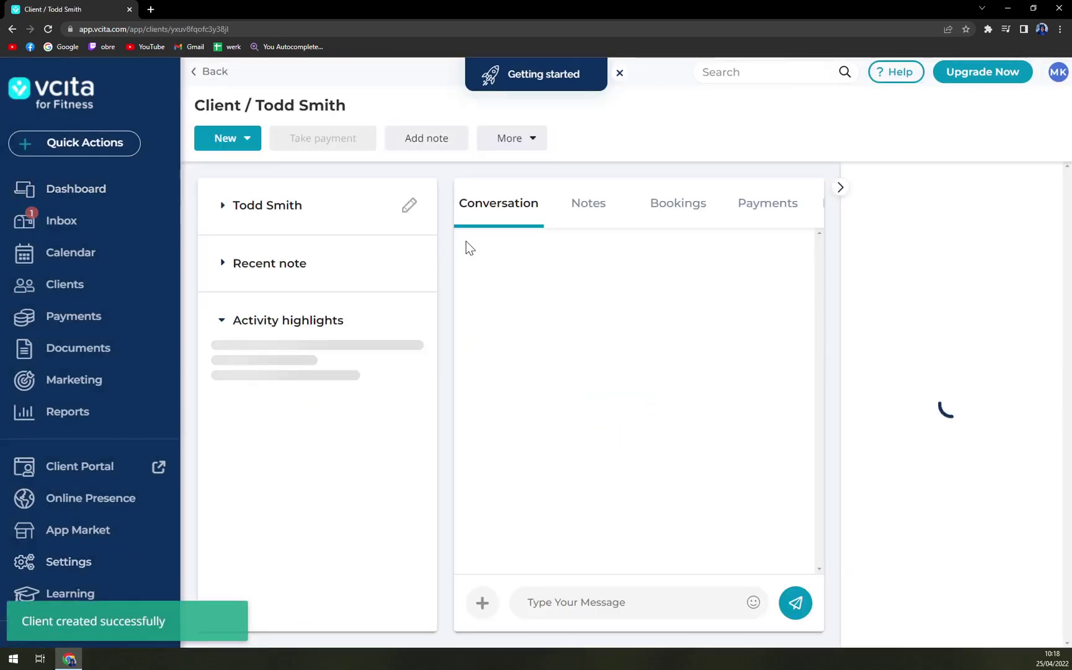
- Start a new appointment for the new client as a custom service titled 'Business Meeting'
left_click(69, 193)
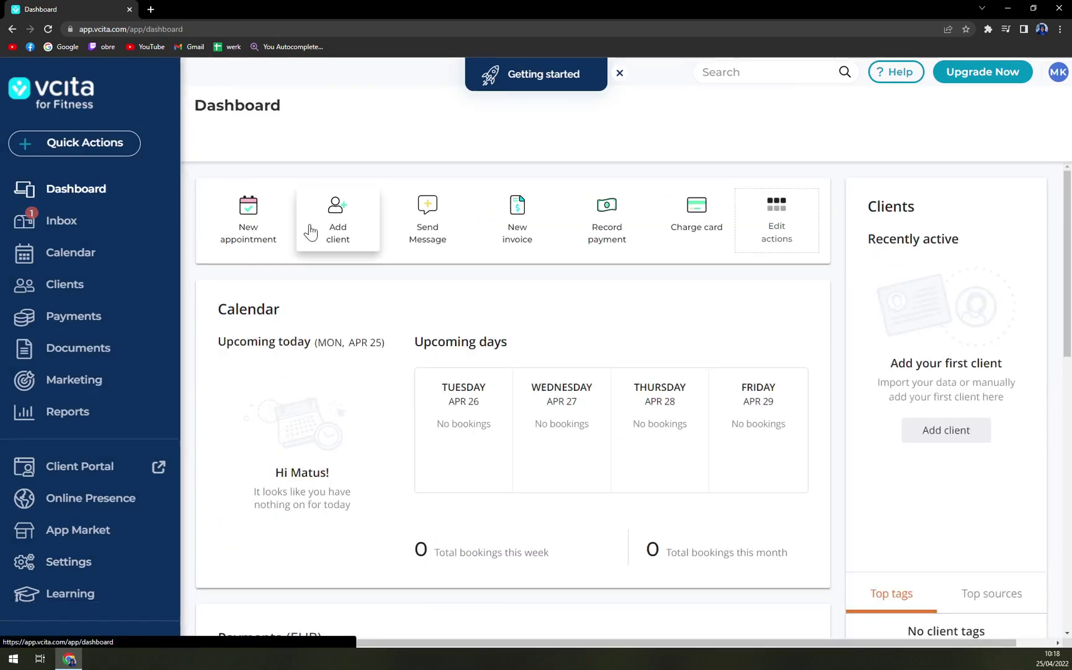
left_click(242, 243)
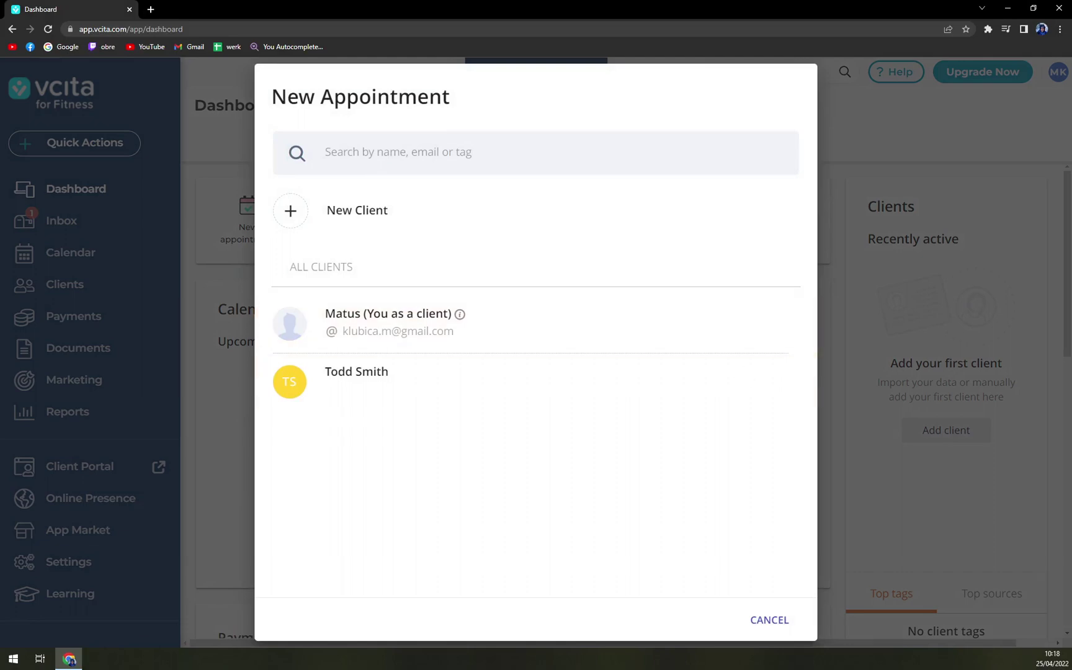
left_click(388, 372)
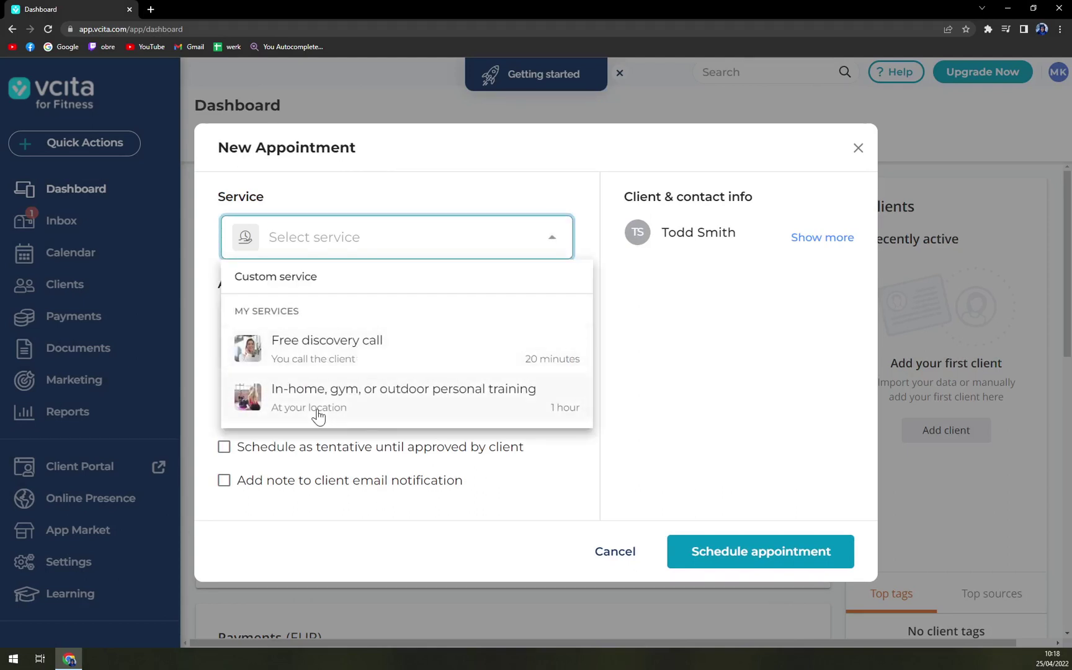
left_click(714, 370)
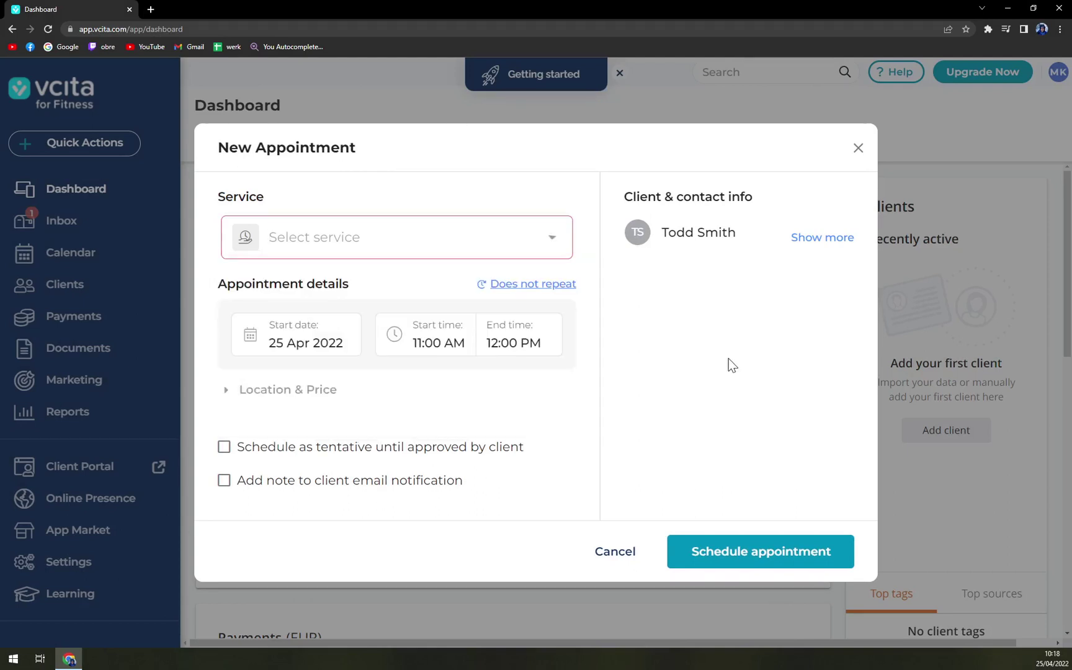
left_click(329, 239)
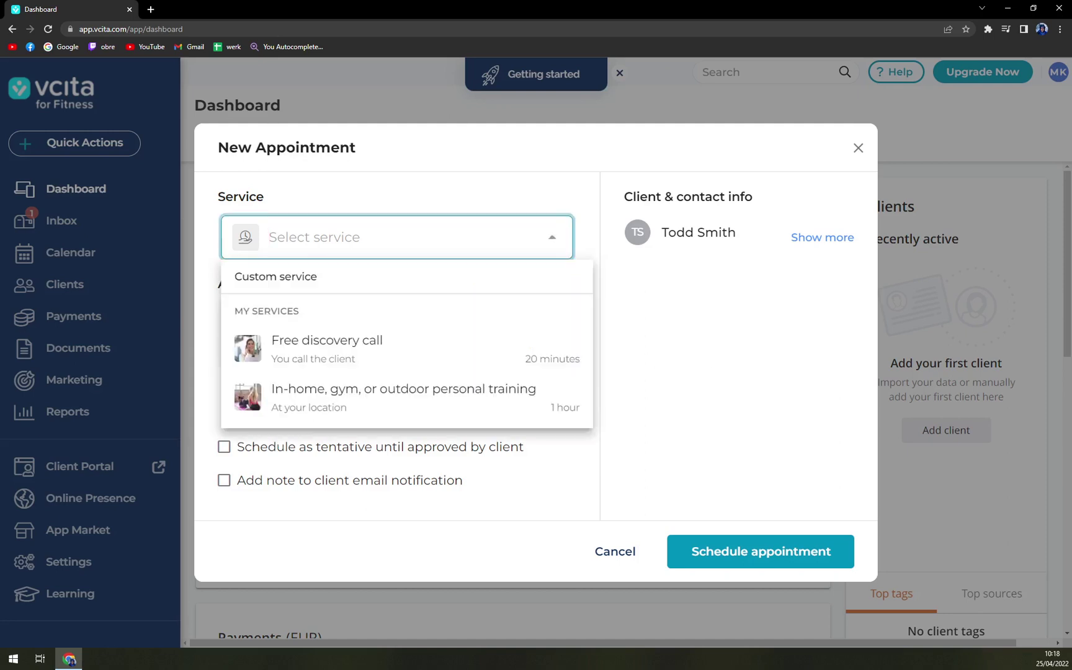
left_click(329, 277)
left_click(392, 288)
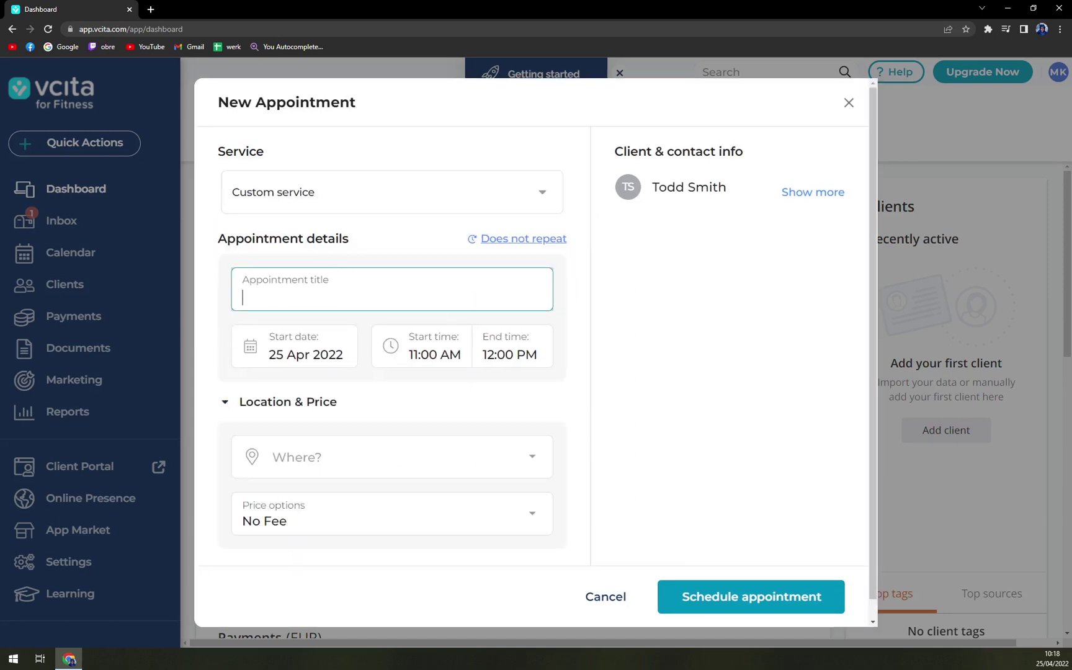
type("Business Meeting")
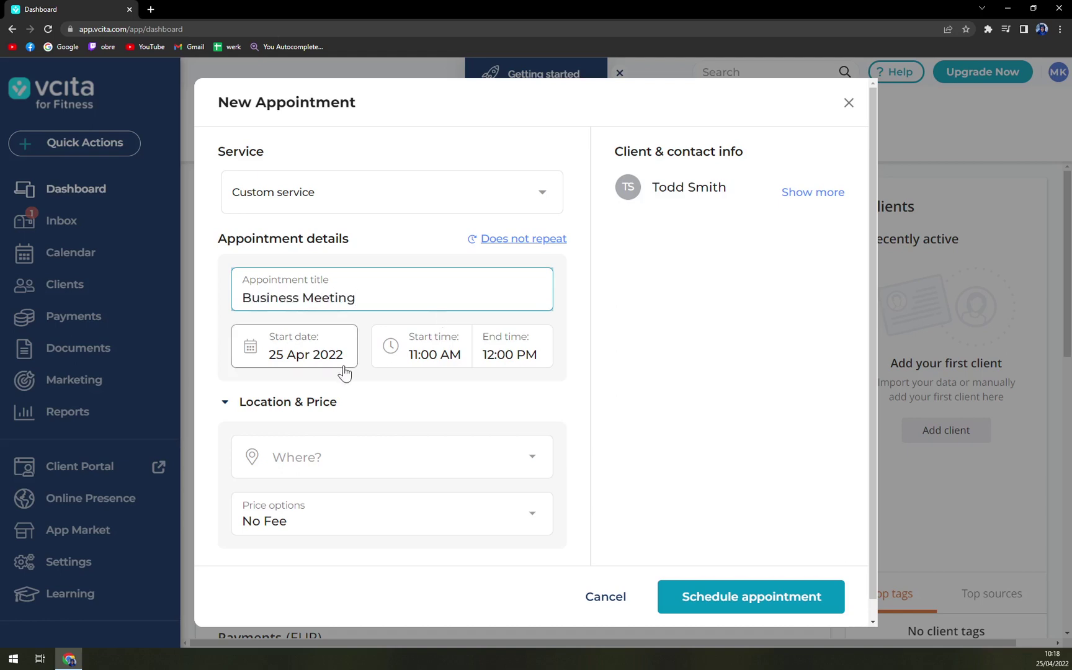
- Date it 26 April at My business address, enter the address, and schedule it
left_click(344, 373)
left_click(363, 568)
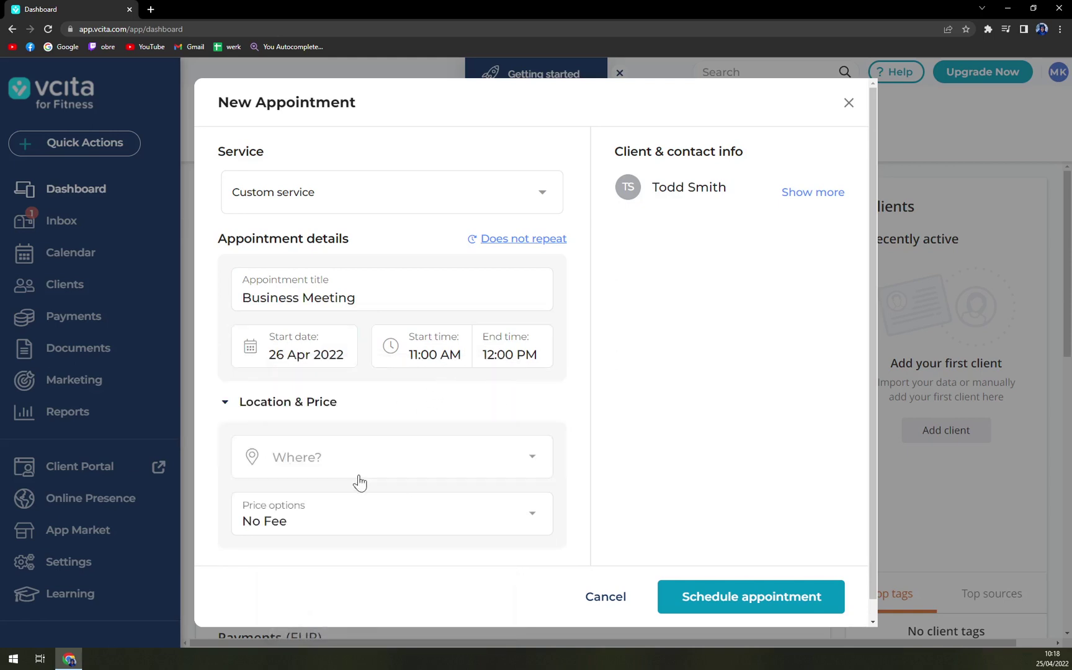
scroll(385, 453, "down", 2)
left_click(358, 372)
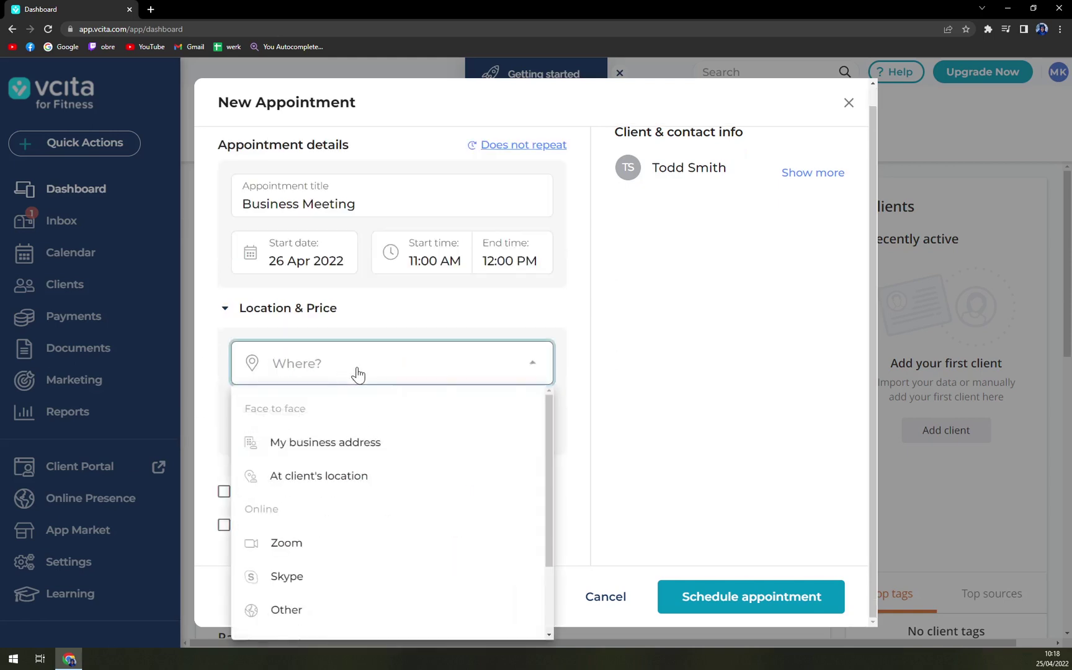
left_click(372, 443)
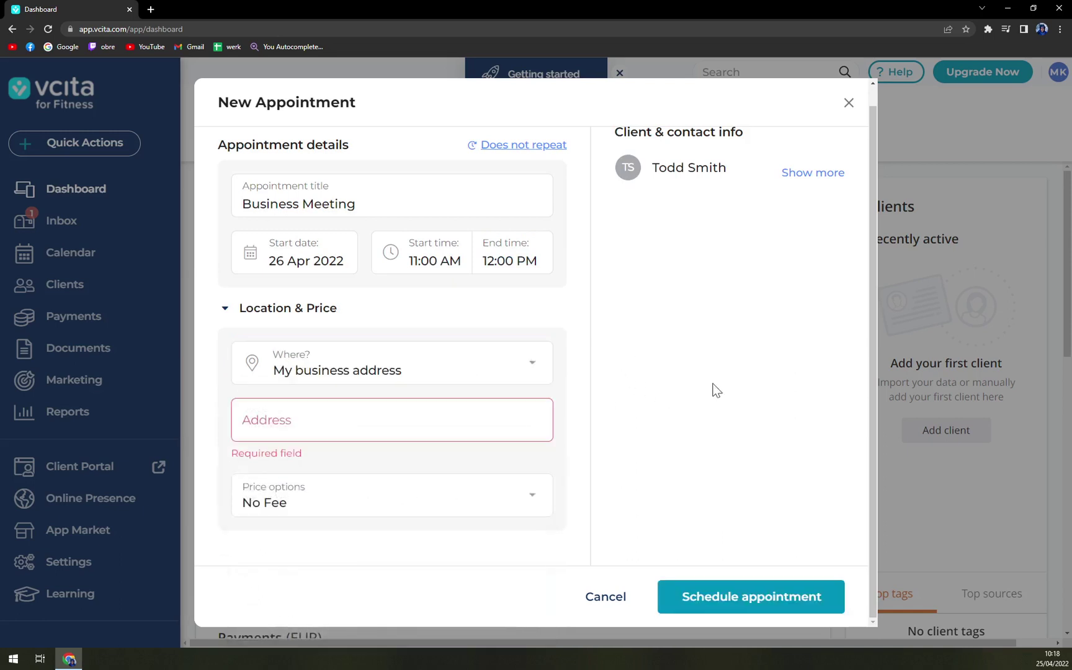
left_click(273, 420)
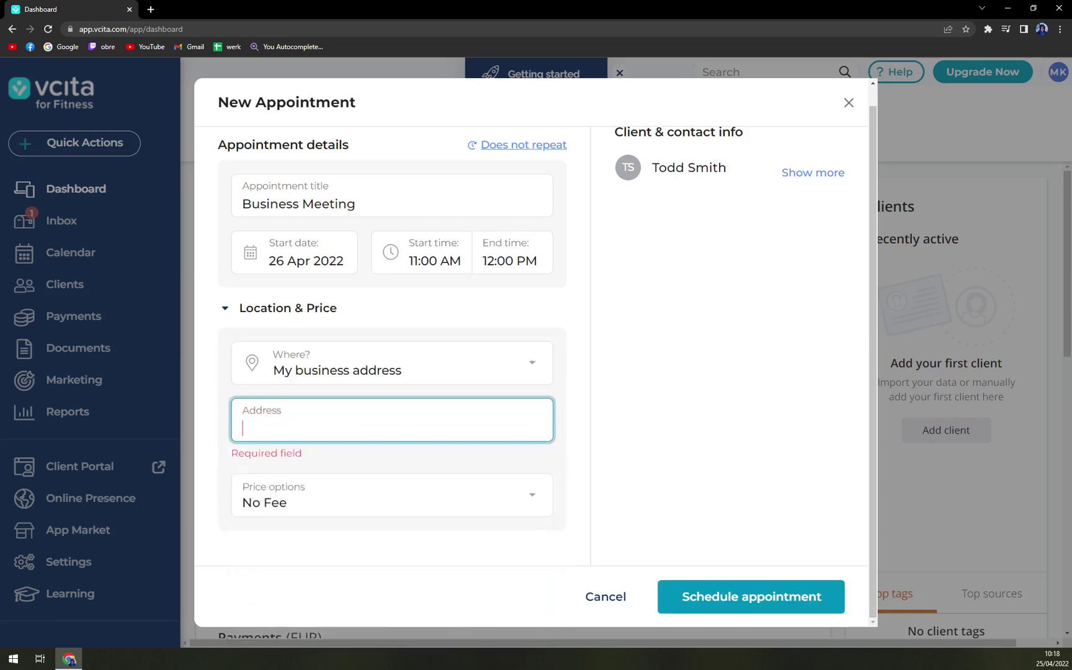
type("Sasaaa")
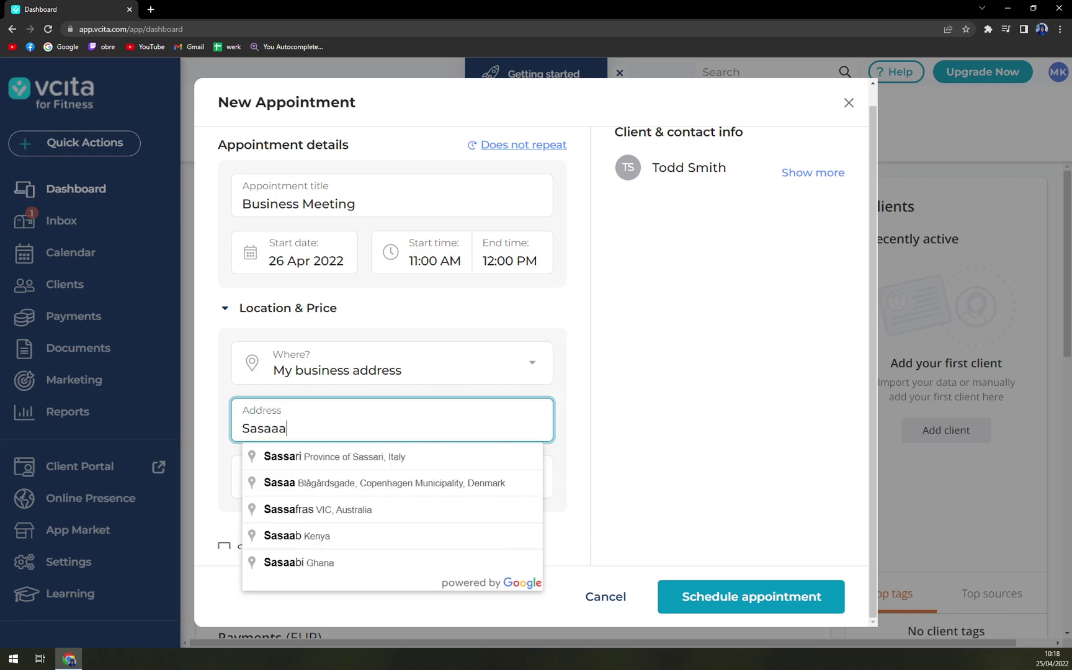
type("aas")
left_click(681, 418)
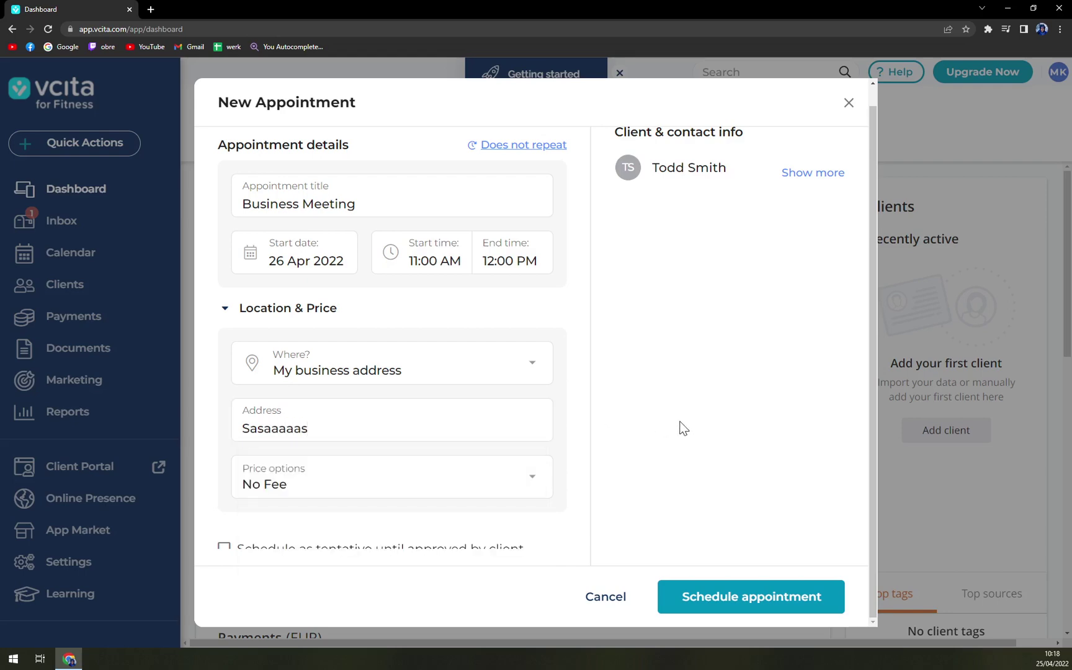
left_click(723, 597)
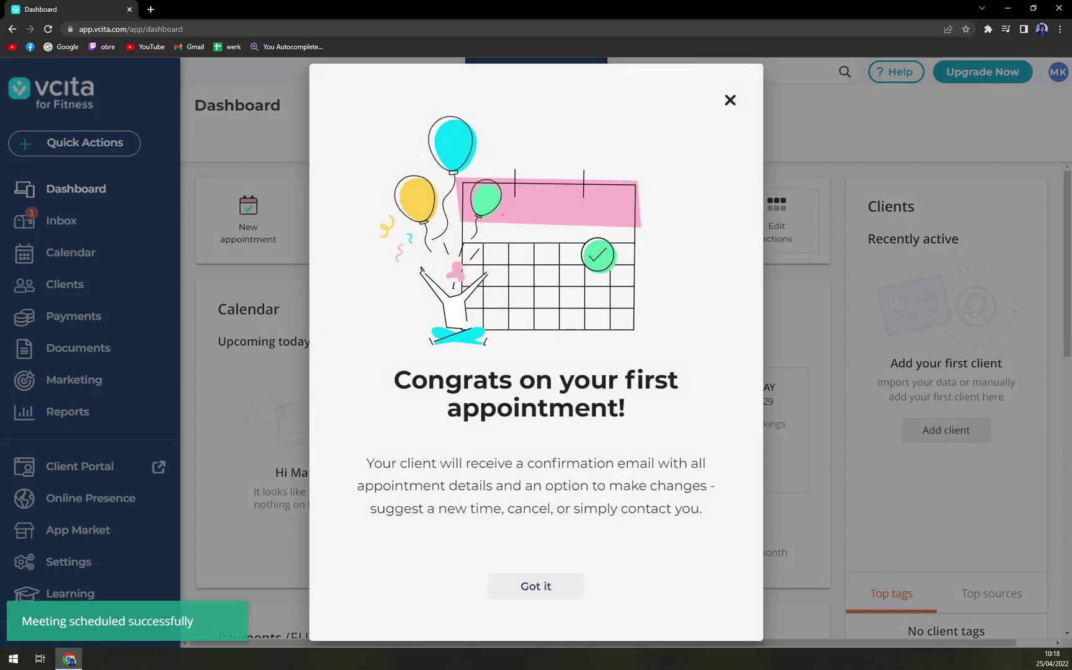
left_click(537, 589)
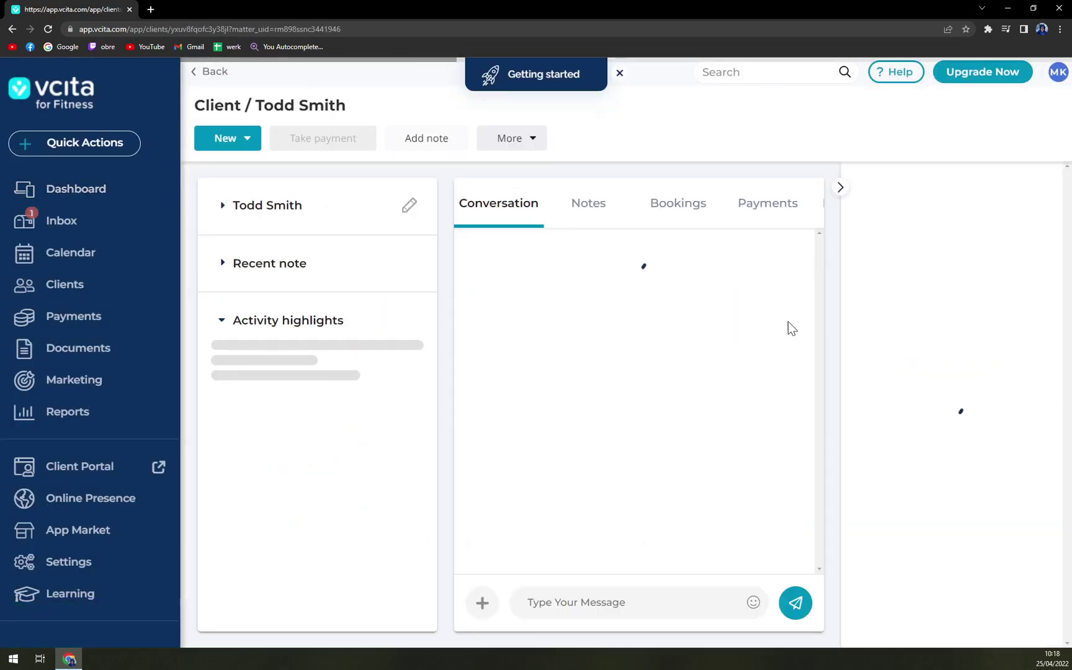
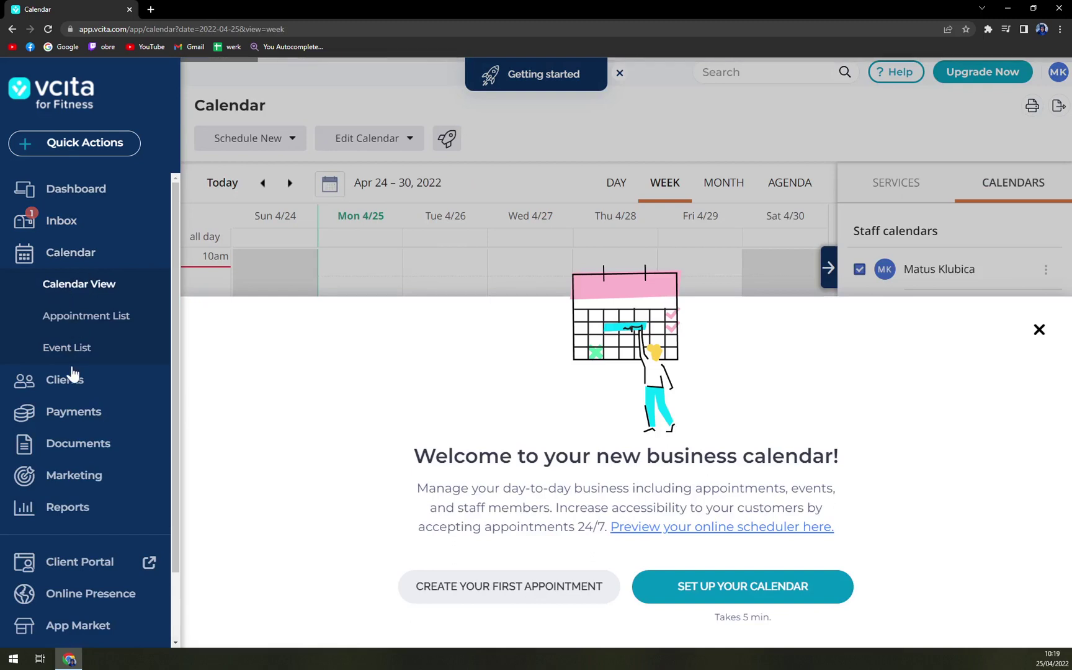
- Dismiss the calendar welcome intro and show the Clients page listing the 2 clients dated Apr 25
left_click(1039, 329)
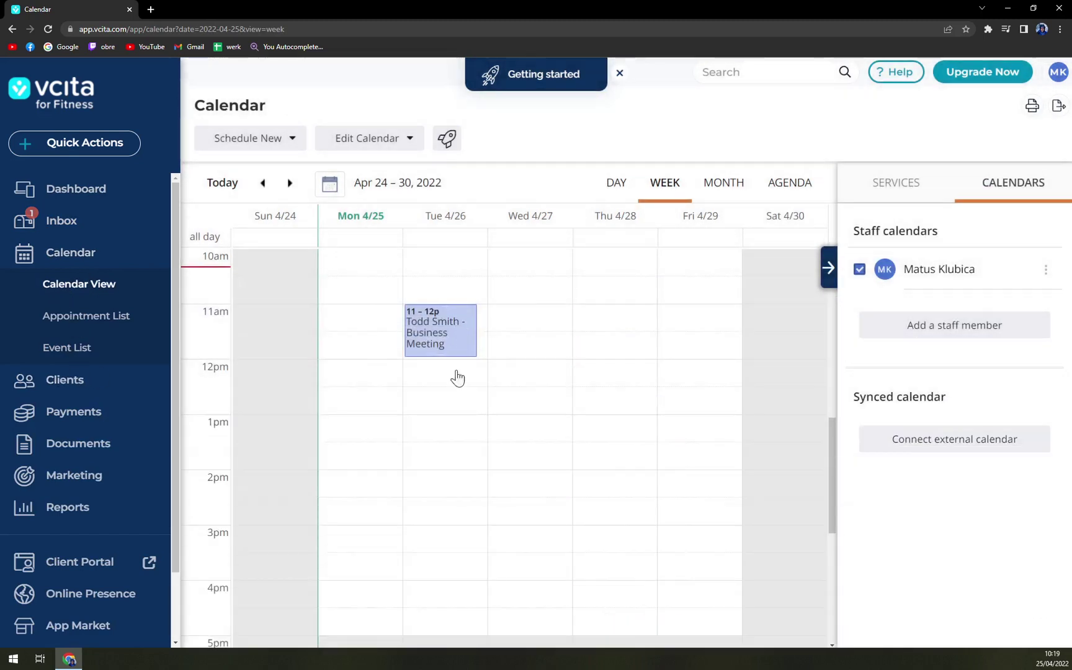
left_click(80, 384)
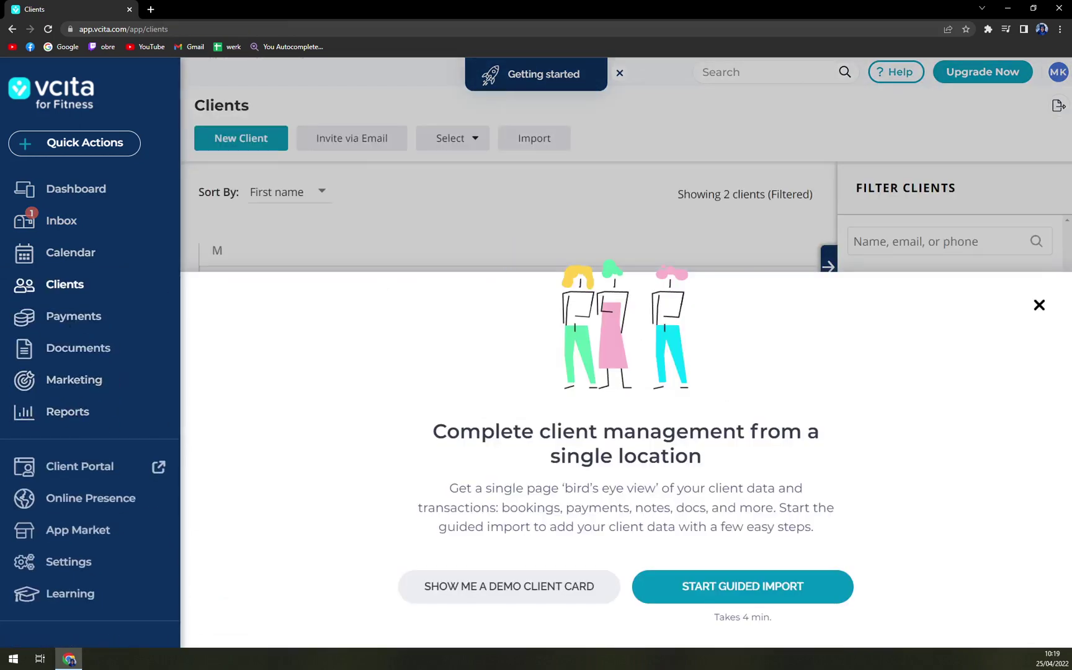
left_click(1037, 306)
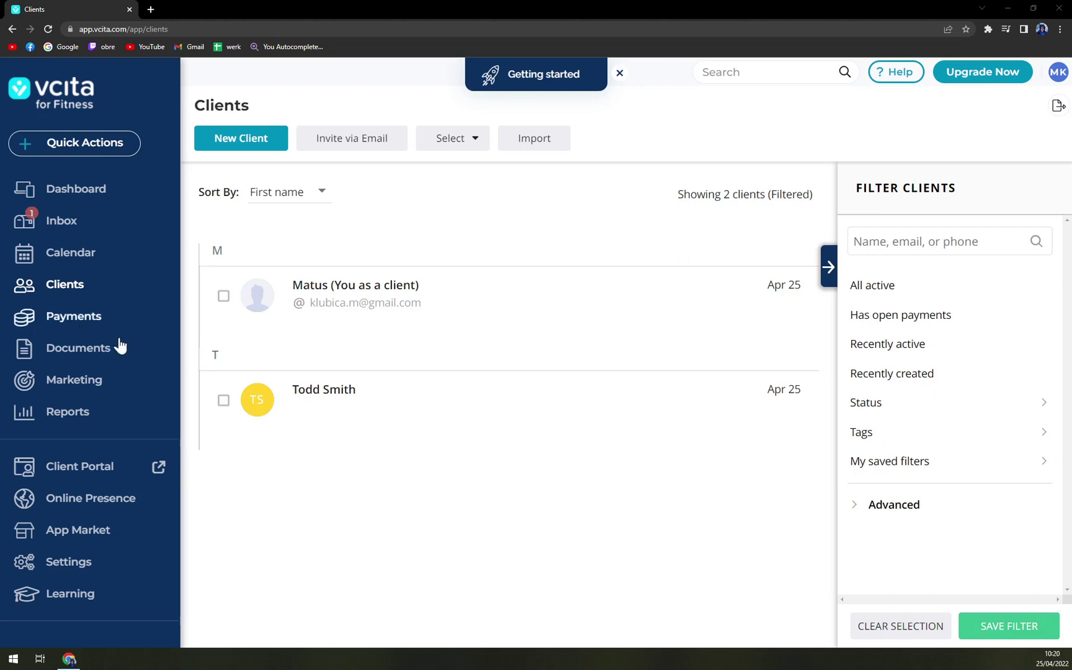
- View the client portal, then open the App Market and browse its app list
left_click(70, 472)
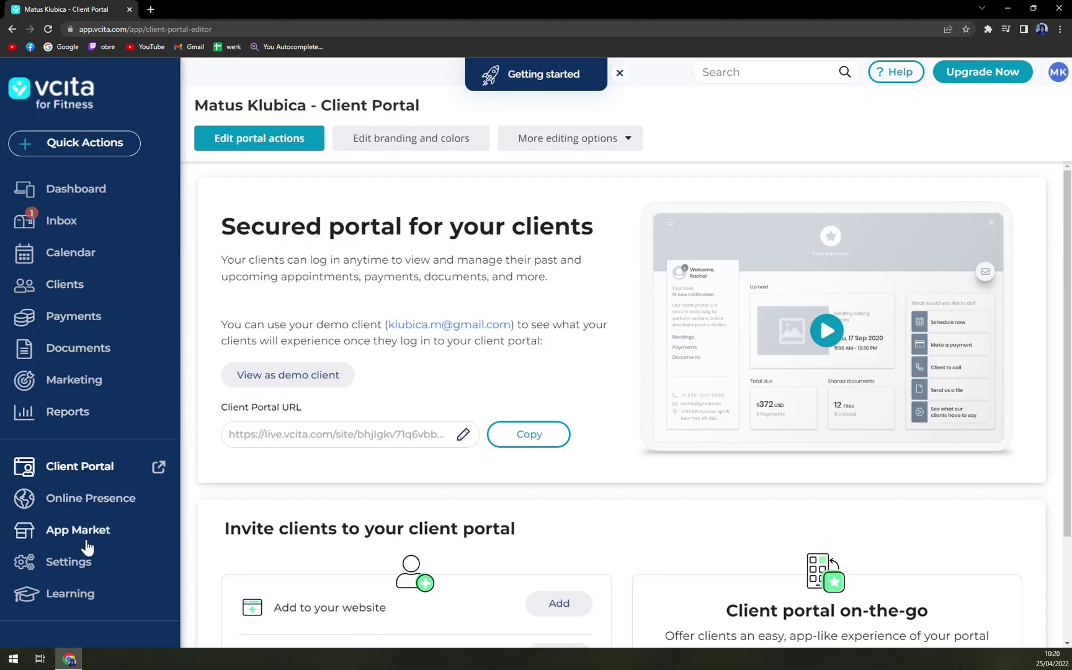
left_click(118, 526)
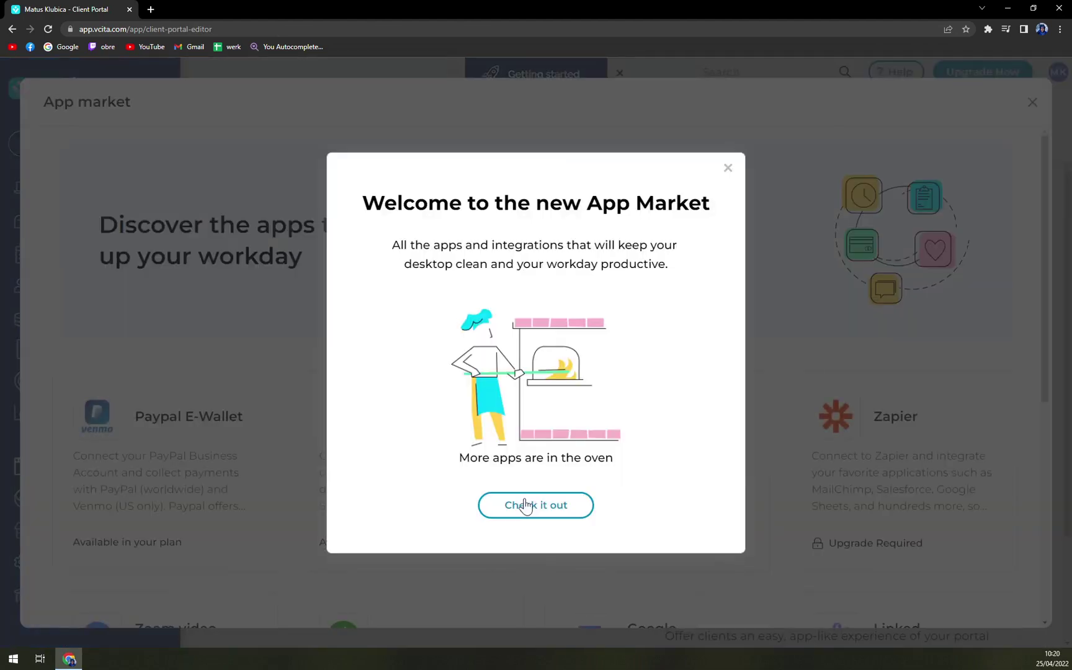
left_click(525, 505)
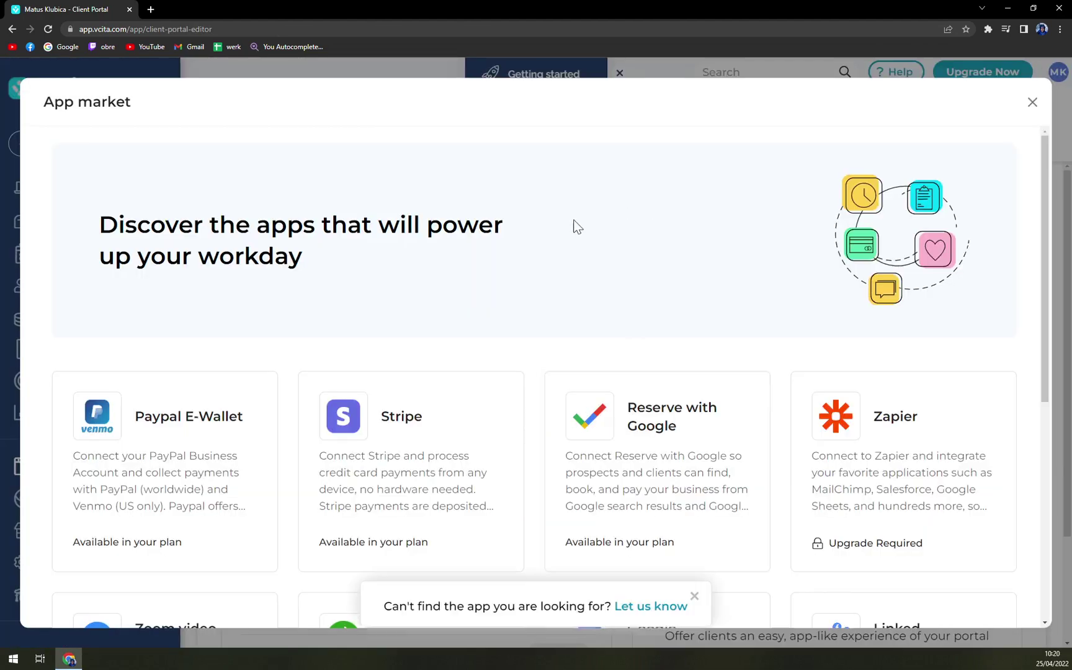
scroll(505, 377, "down", 6)
scroll(617, 319, "up", 4)
scroll(506, 459, "down", 2)
scroll(506, 459, "down", 3)
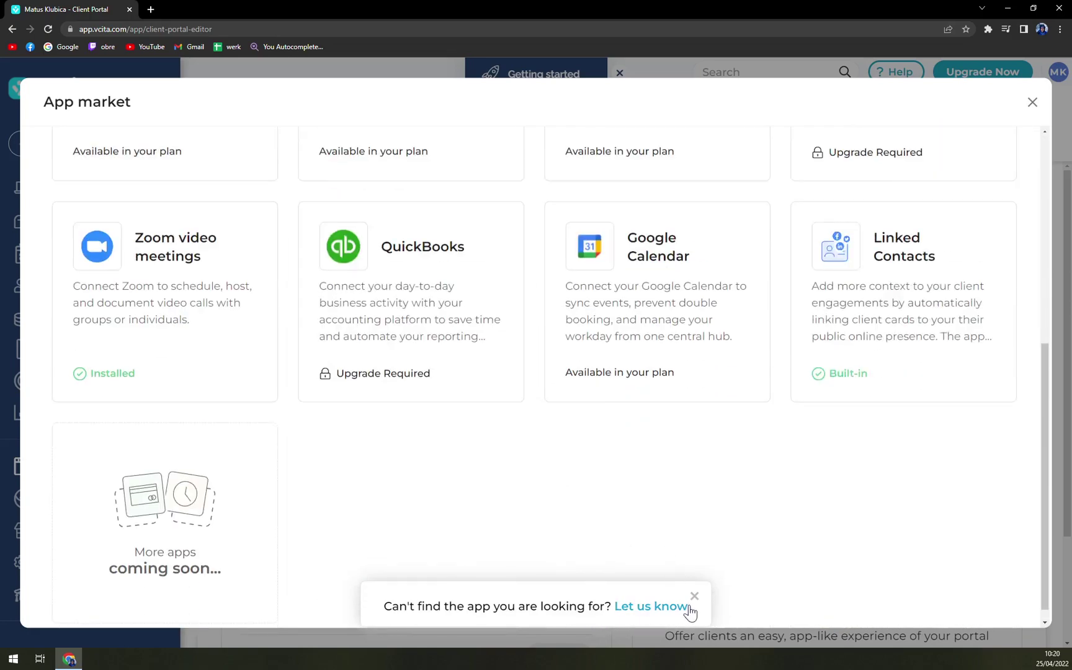
left_click(693, 595)
- Open the Zapier app page and review its plan-upgrade requirement
scroll(343, 433, "up", 5)
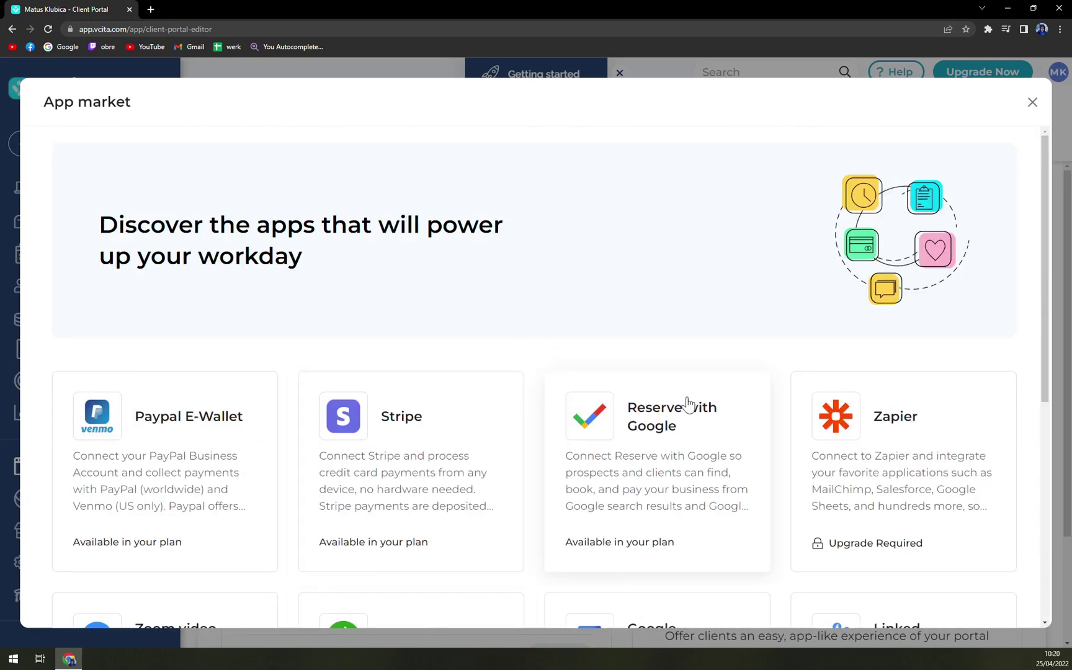
scroll(670, 360, "down", 2)
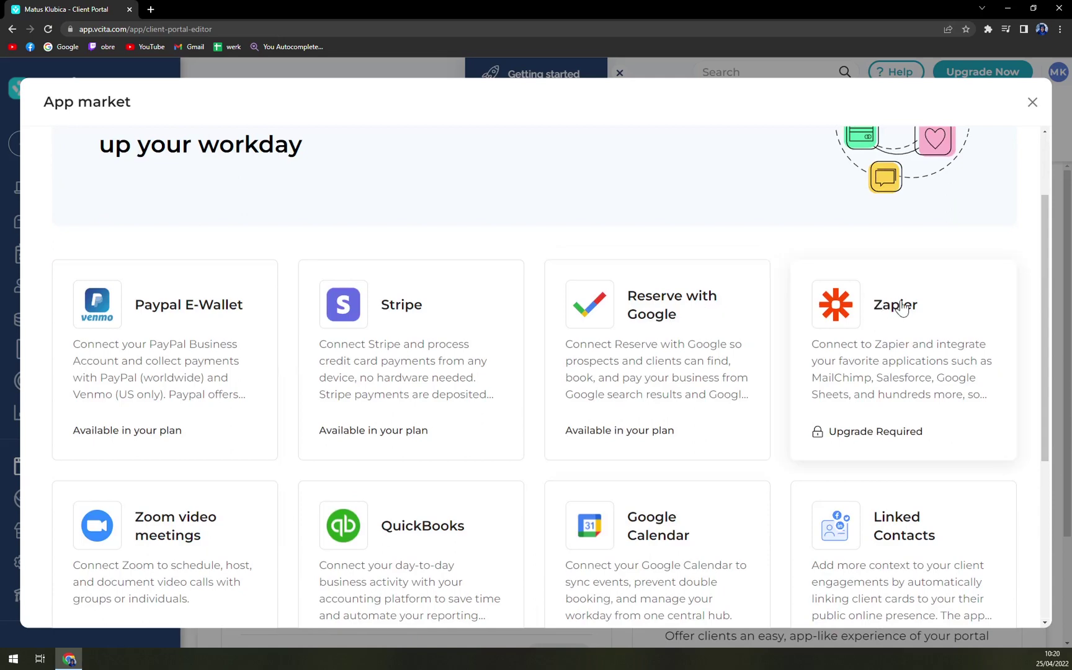
scroll(838, 304, "down", 1)
left_click(816, 290)
scroll(583, 435, "down", 4)
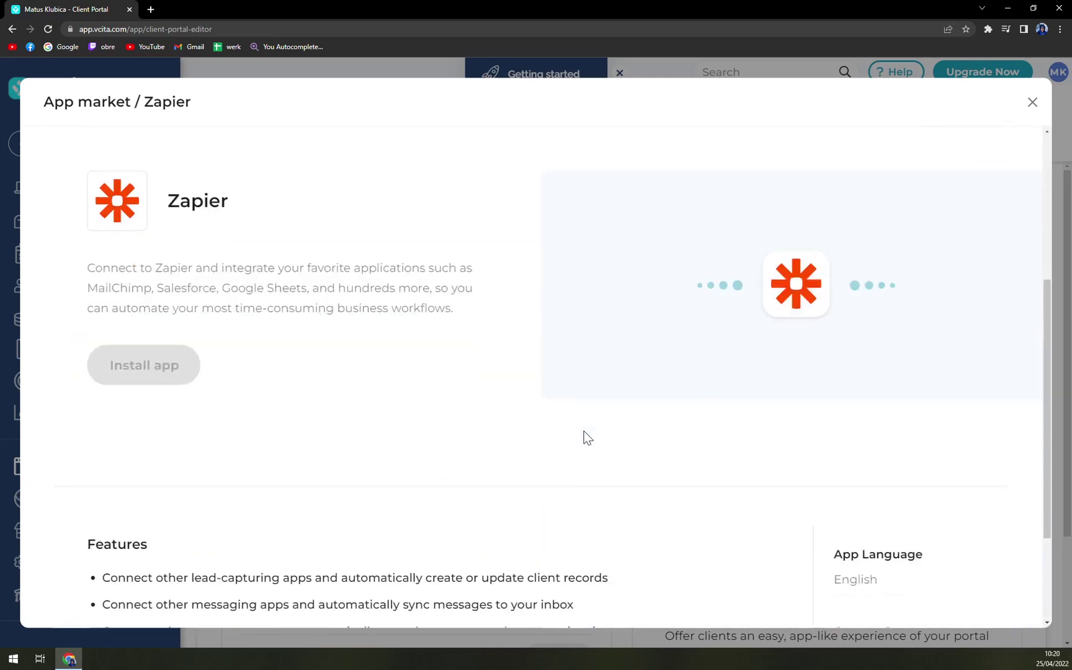
scroll(582, 430, "up", 4)
scroll(572, 430, "down", 5)
scroll(548, 426, "up", 5)
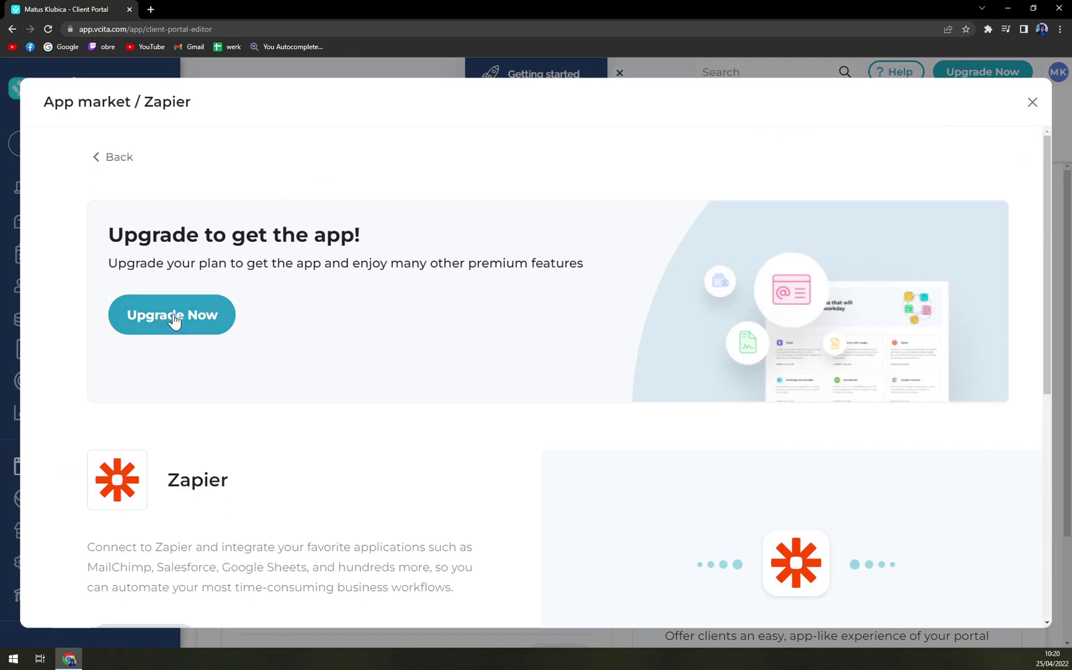
scroll(500, 375, "down", 4)
scroll(328, 348, "up", 2)
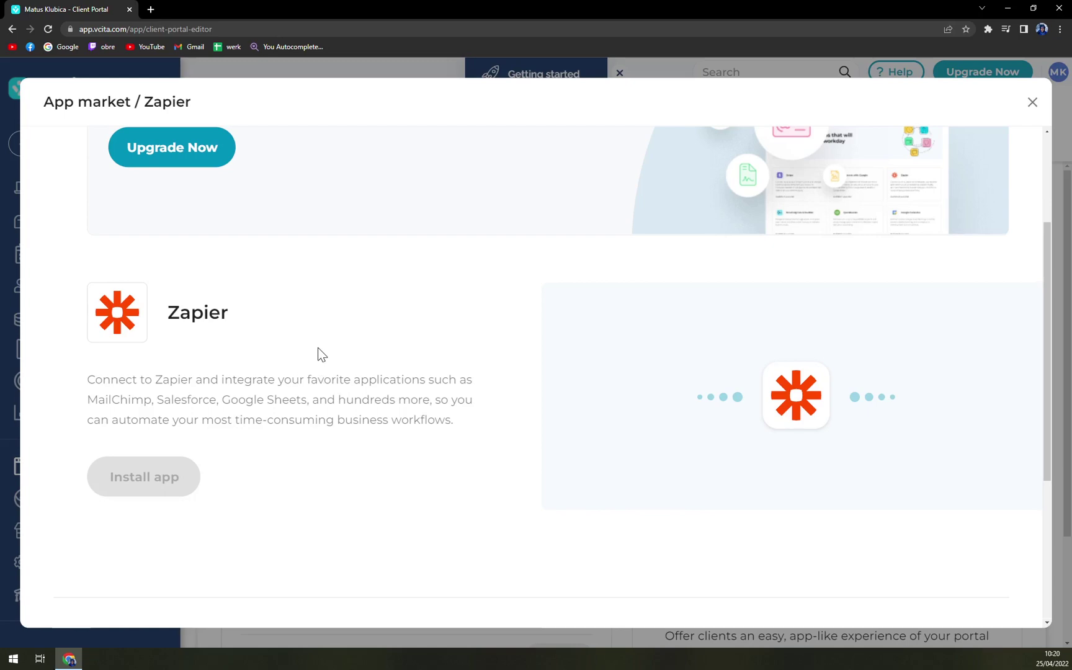
- Close the App market and return to the Dashboard showing 1 booking on Tuesday, Apr 26
left_click(1031, 103)
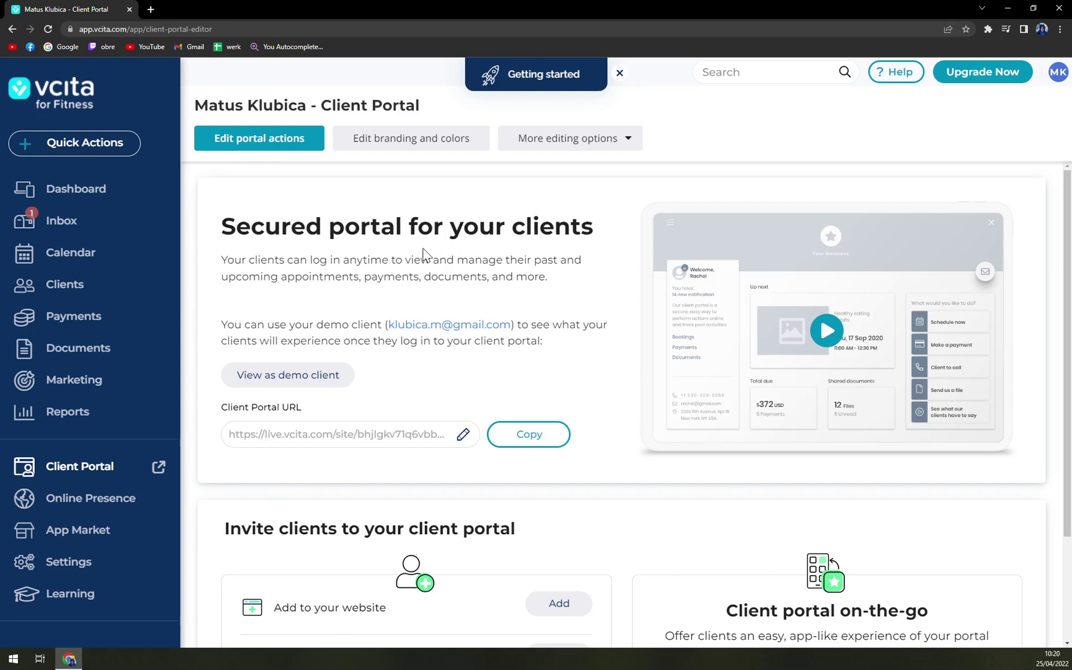
left_click(65, 190)
left_click(67, 149)
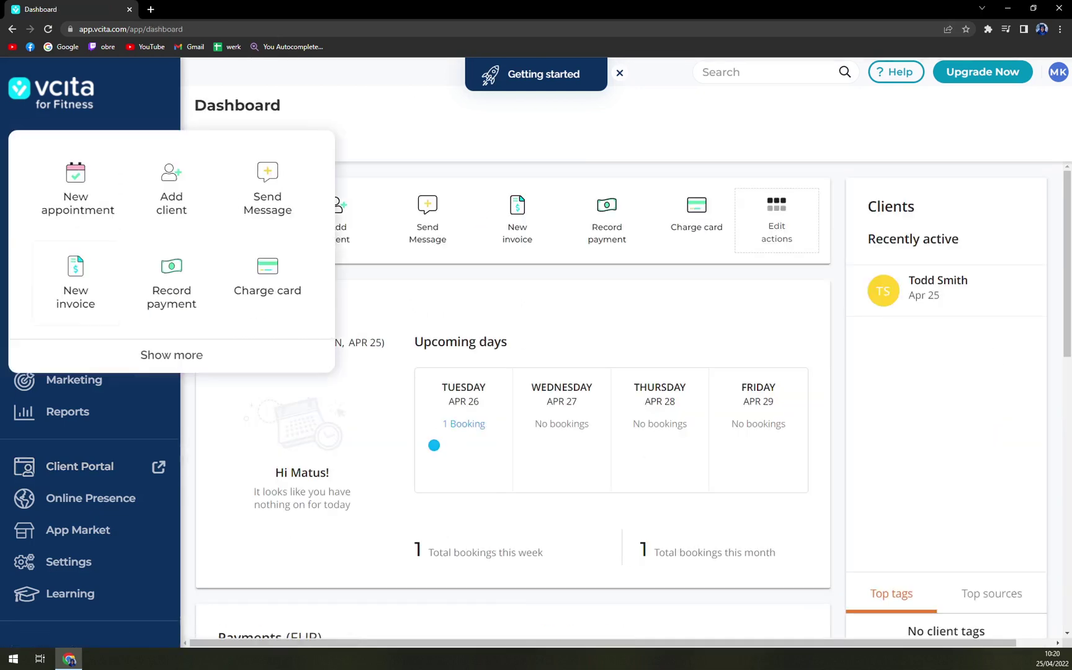